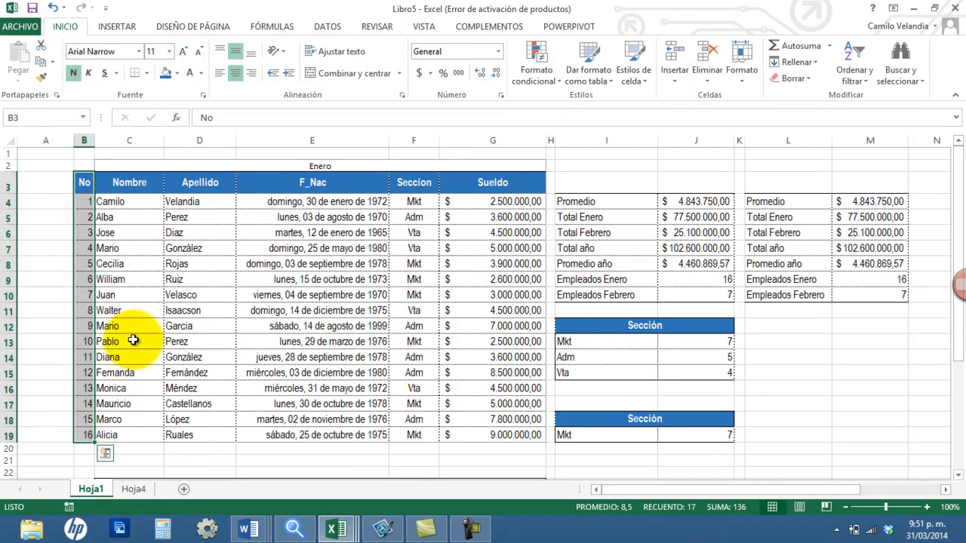
Delete the existing "No" column B from the January table and narrow the empty column A
click(84, 141)
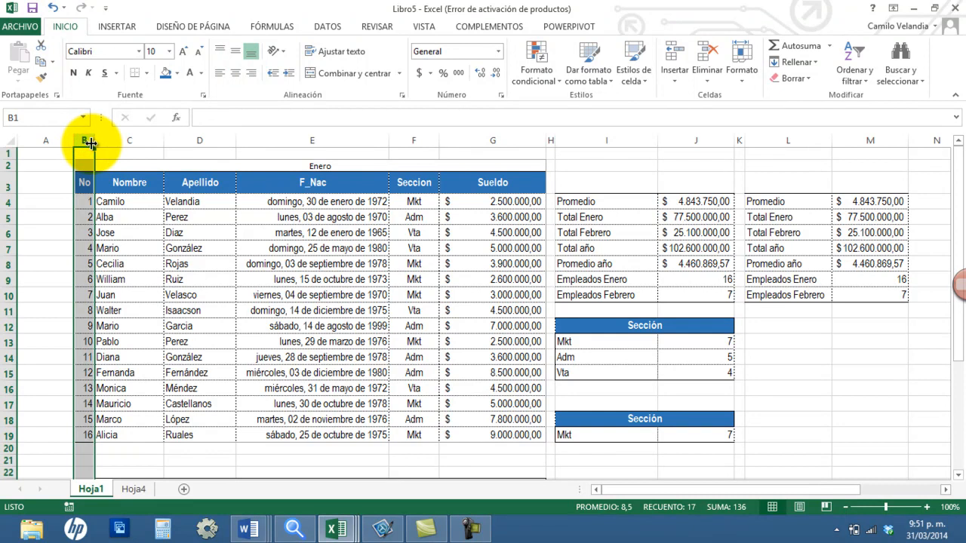
key(ctrl+minus)
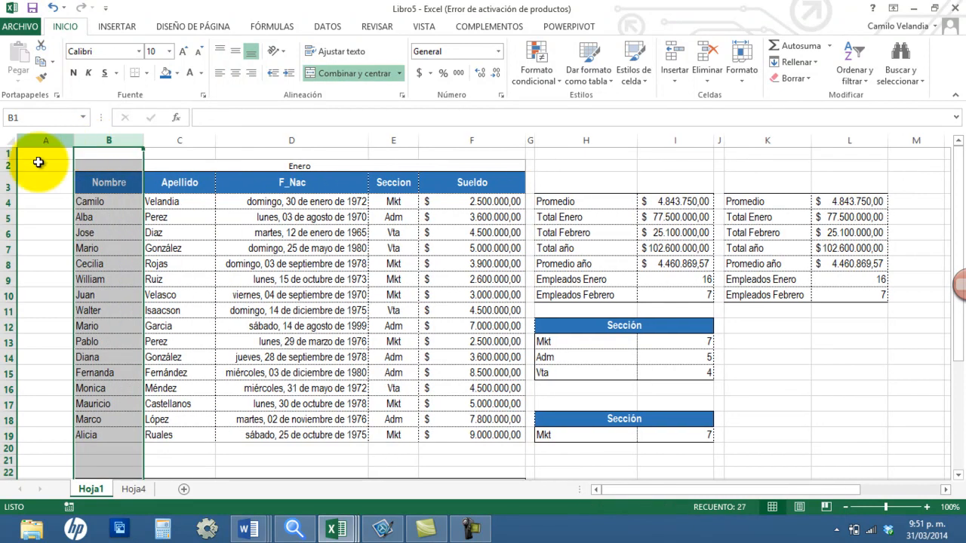
click(49, 183)
drag(73, 141, 53, 140)
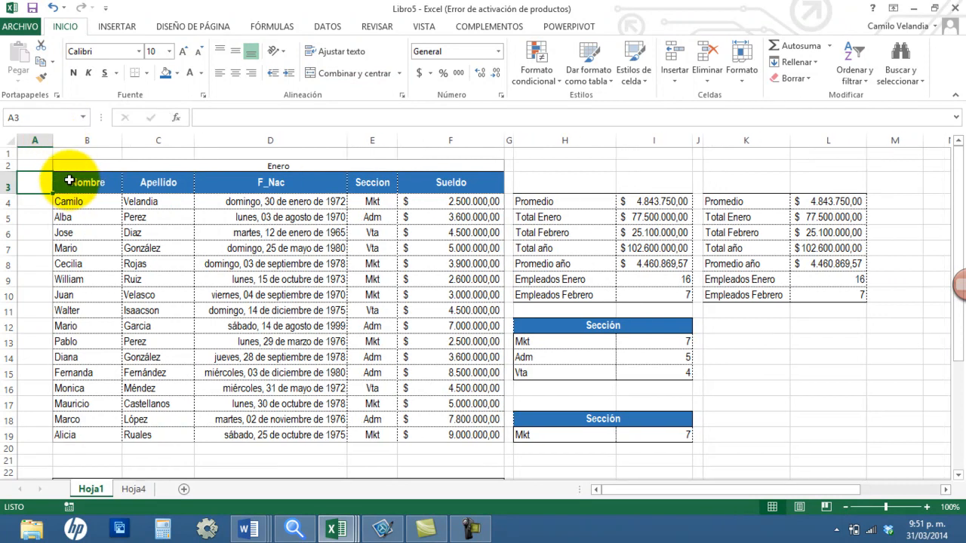
click(68, 187)
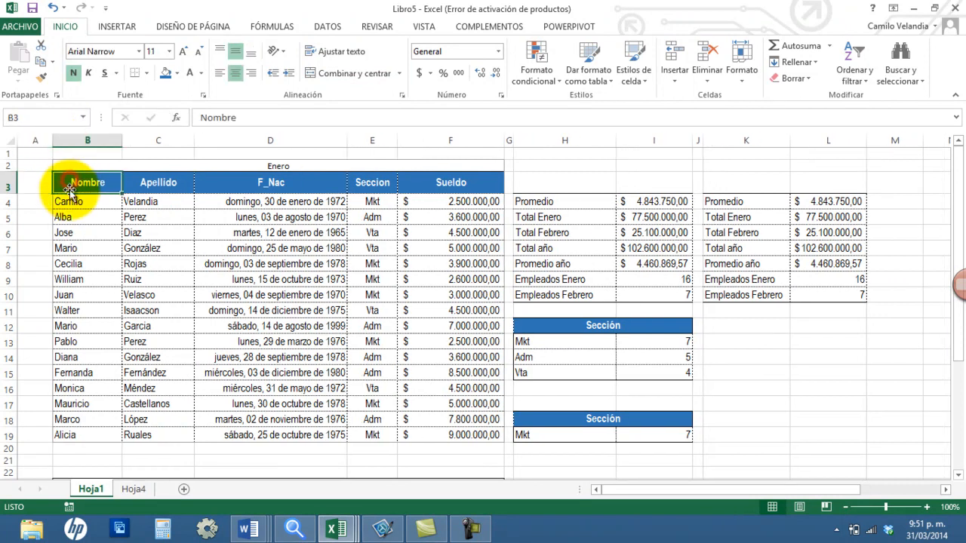
Insert a new column before column A and enter the header "No" in cell B3, beside Nombre
click(43, 142)
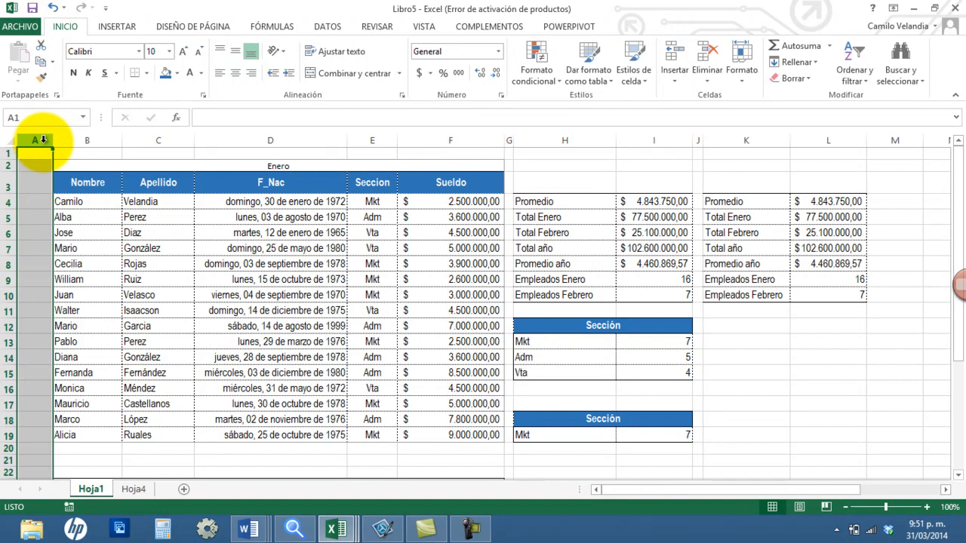
right_click(43, 141)
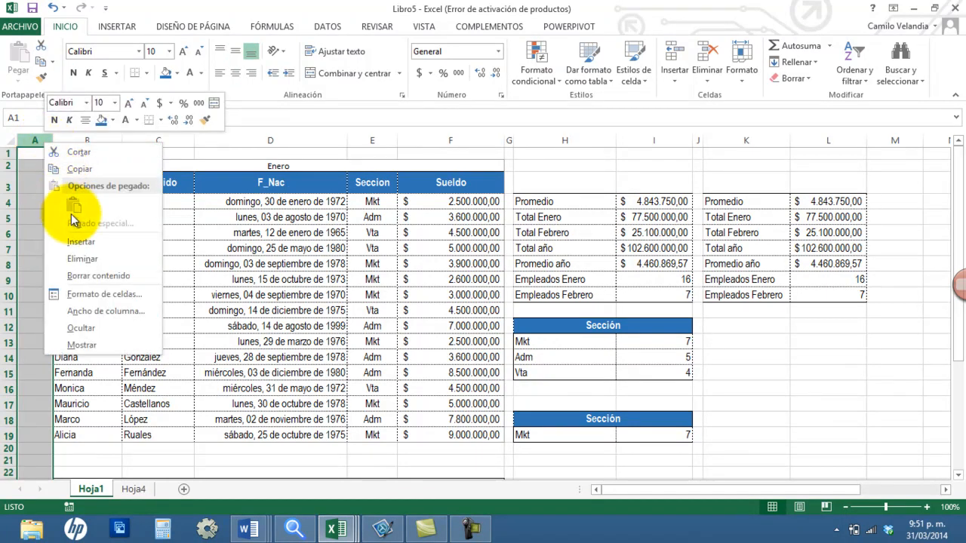
click(80, 243)
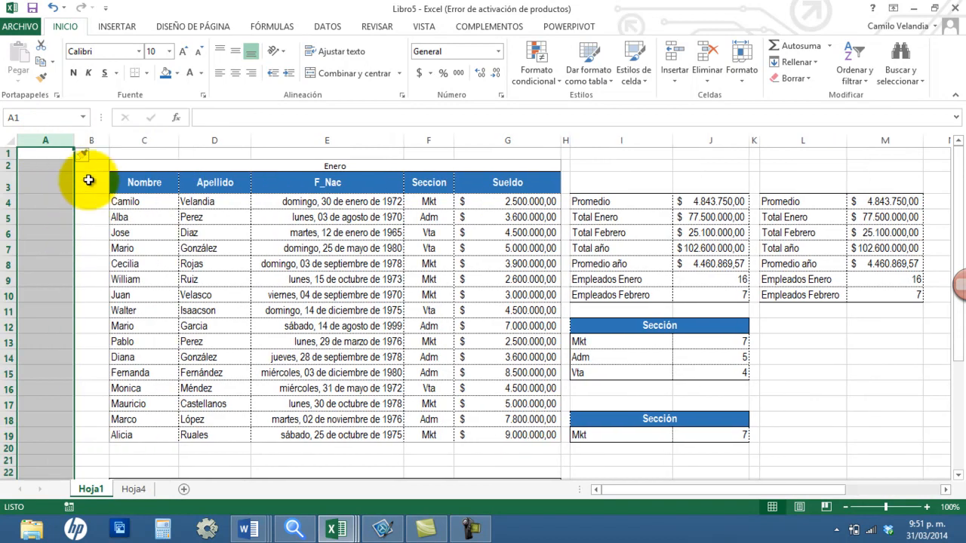
click(93, 184)
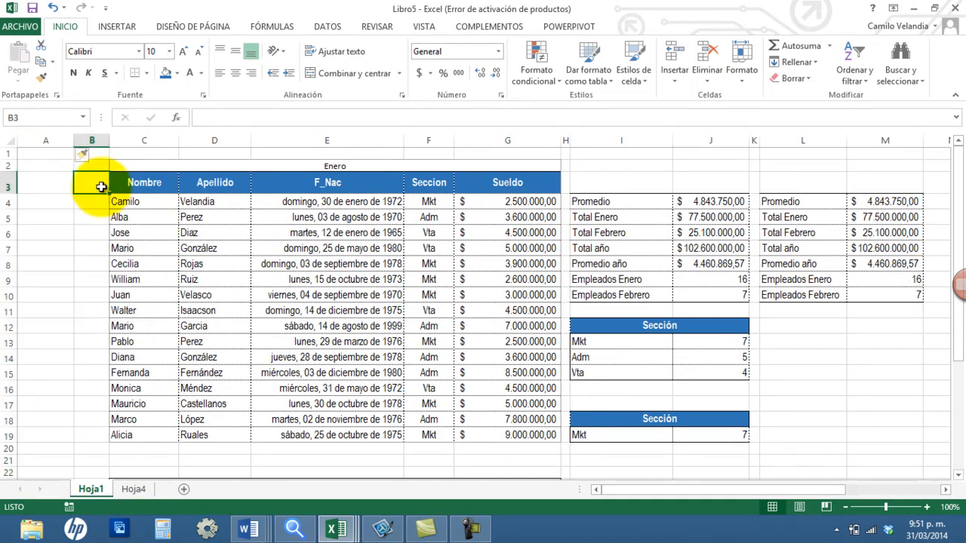
text(No)
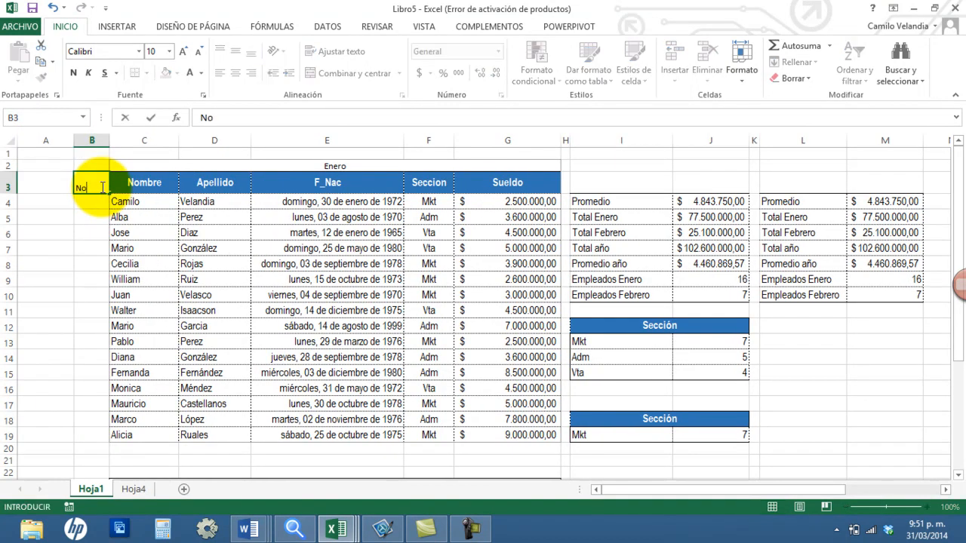
key(Return)
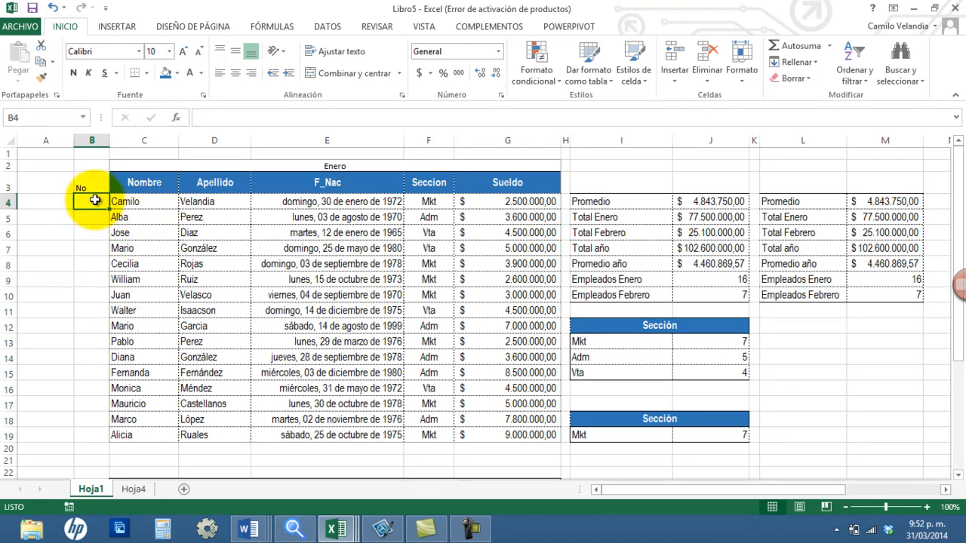
Number the employees in column B by entering 1, 2 and 3 in B4:B6 and filling the series down to row 19
mouse_move(92, 202)
mouse_down()
mouse_move(95, 217)
mouse_move(95, 202)
mouse_up()
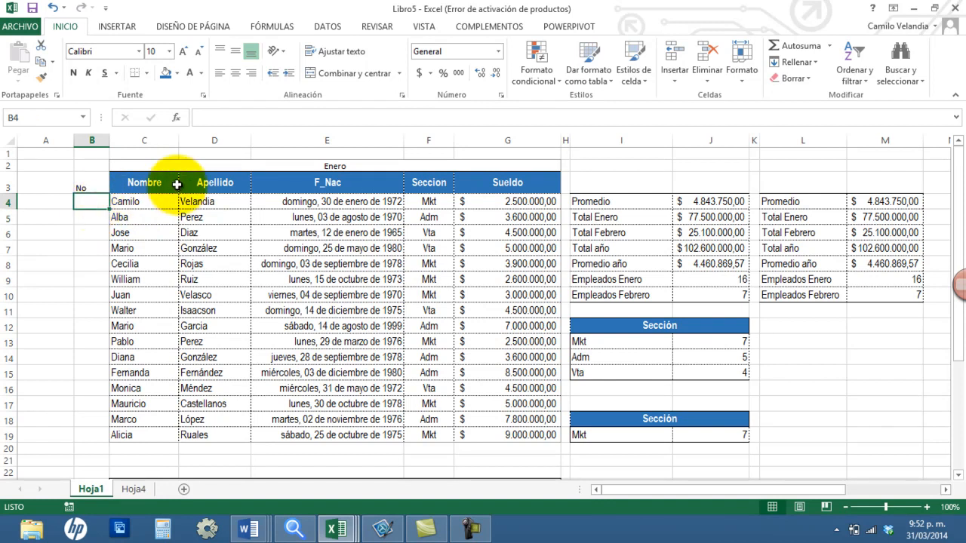
text(1)
key(Return)
text(2)
key(Return)
text(3)
key(ctrl+Return)
drag(91, 203, 99, 233)
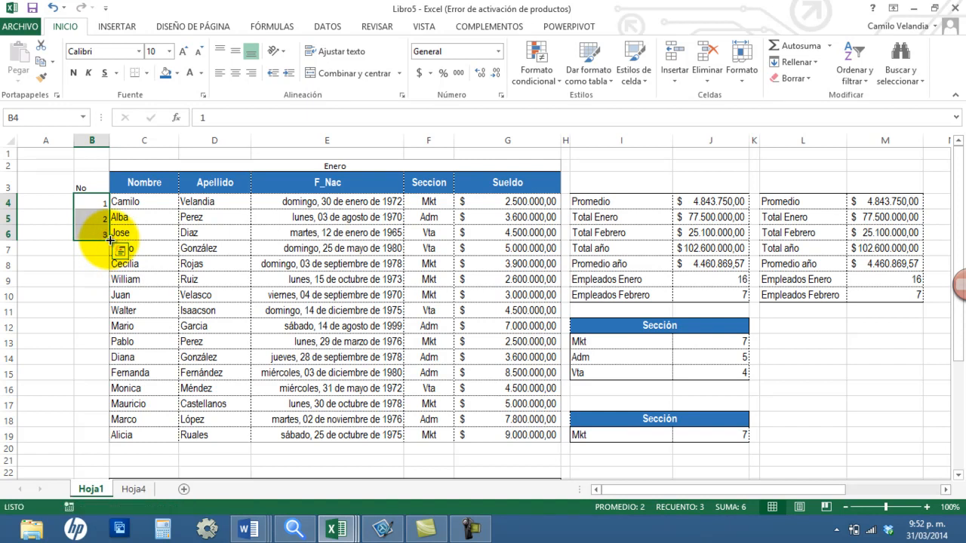
double_click(110, 240)
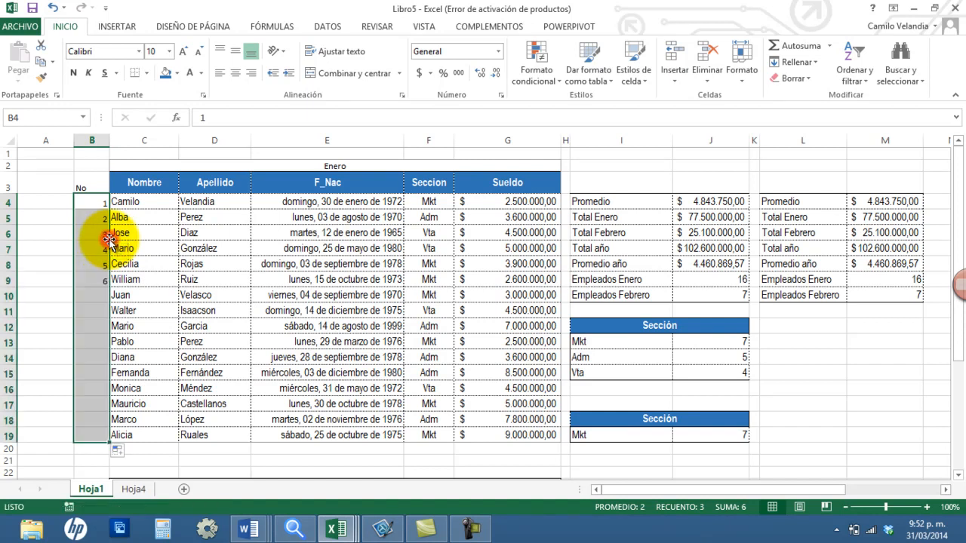
click(88, 437)
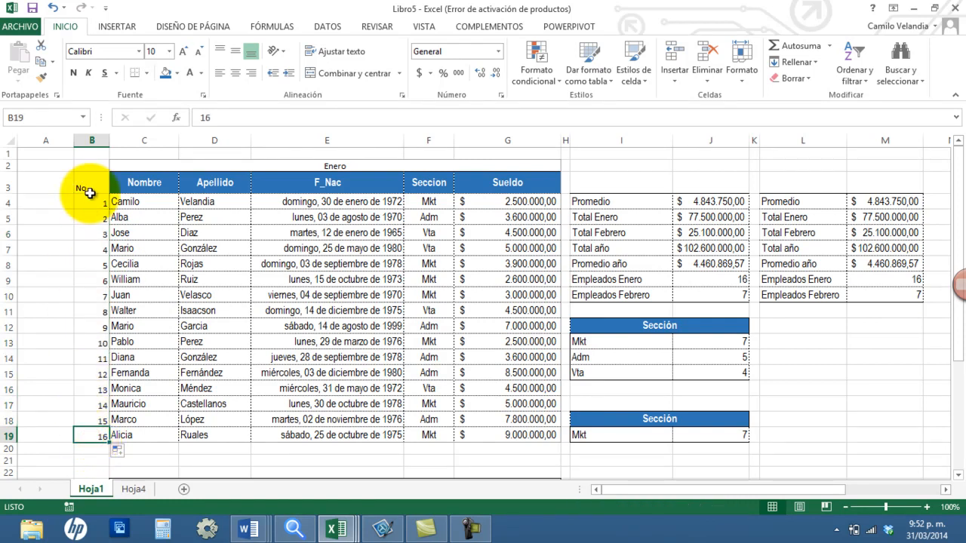
Copy the formatting of the Nombre column, C3:C19, onto the "No" column, B3:B19
drag(86, 186, 106, 440)
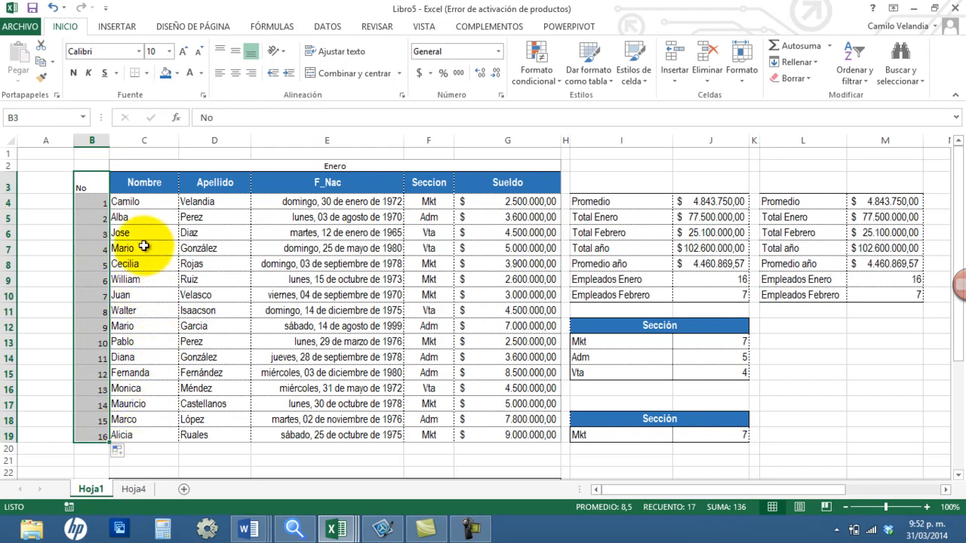
mouse_move(132, 182)
mouse_down()
mouse_move(130, 298)
mouse_move(151, 433)
mouse_up()
click(41, 76)
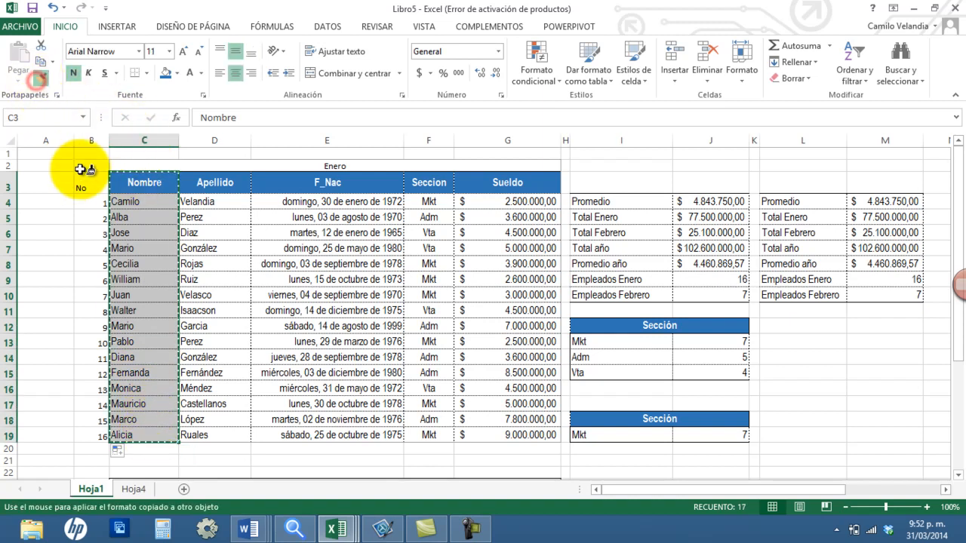
mouse_move(82, 183)
mouse_down()
mouse_move(82, 388)
mouse_move(109, 431)
mouse_move(98, 437)
mouse_up()
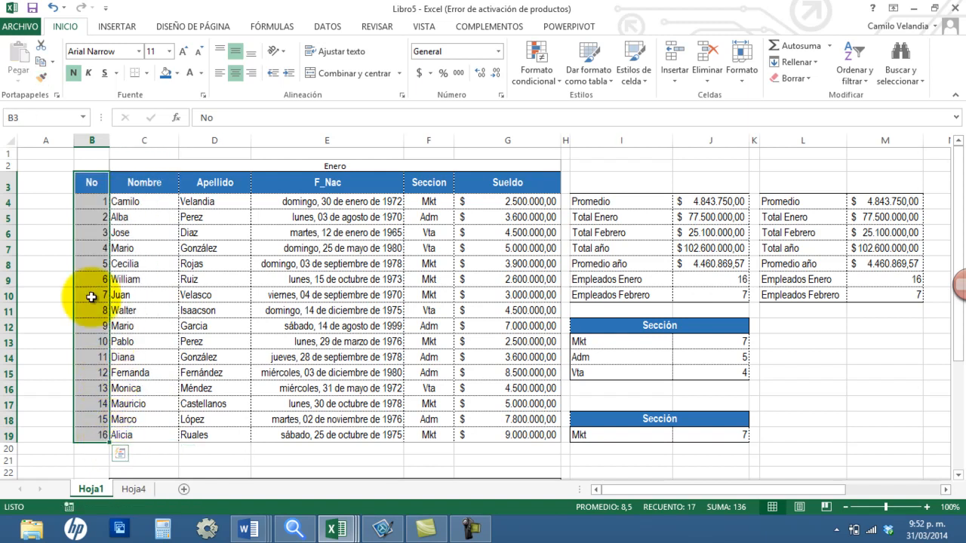
Autofit the width of column B to its contents
click(108, 143)
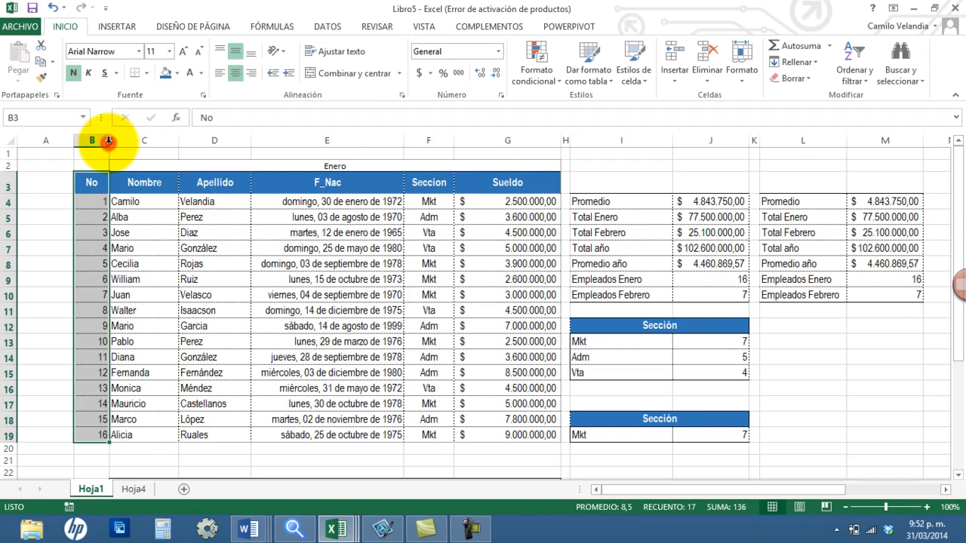
double_click(108, 141)
click(106, 141)
click(98, 183)
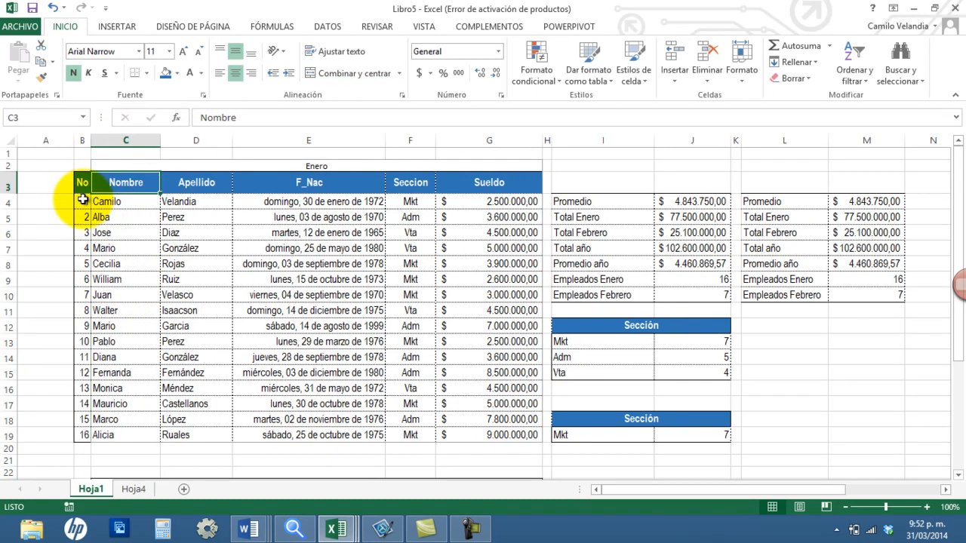
drag(80, 182, 500, 434)
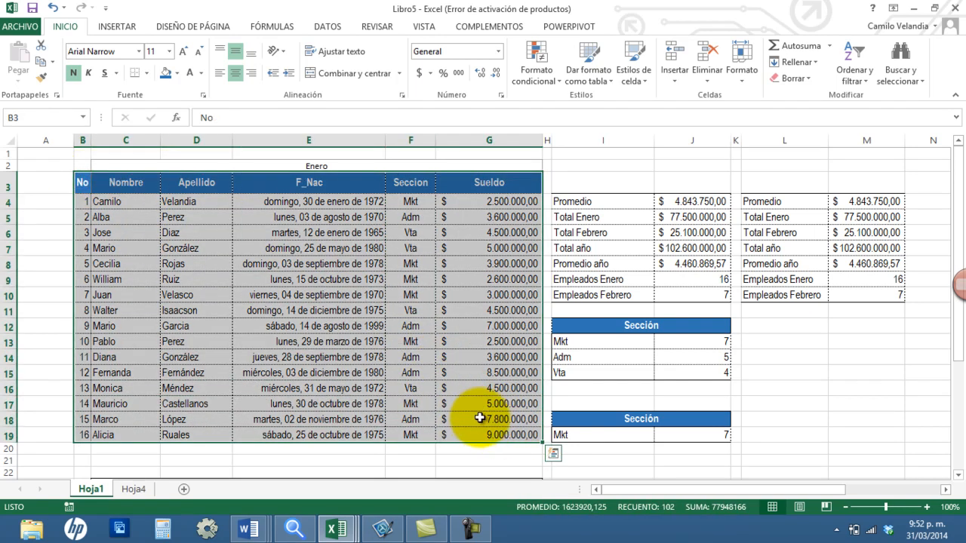
click(490, 183)
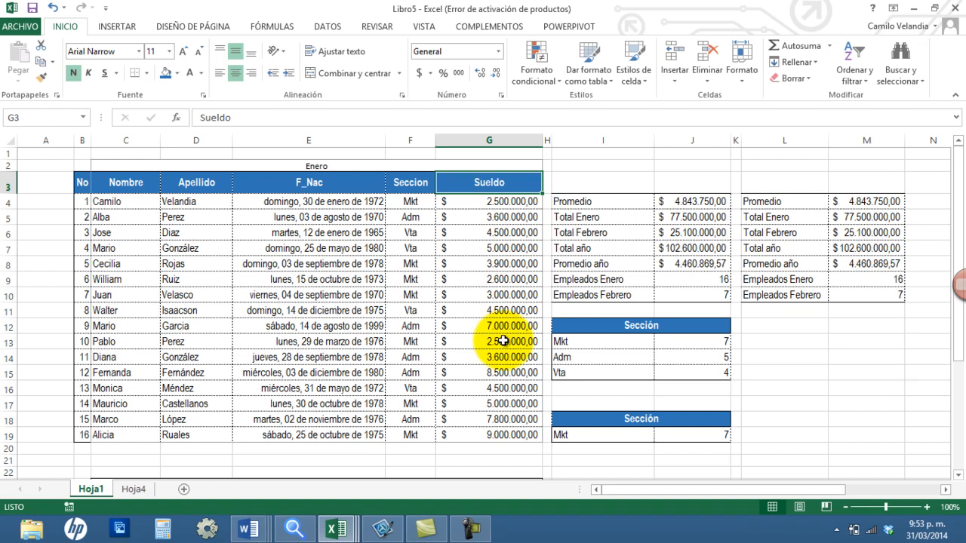
click(499, 203)
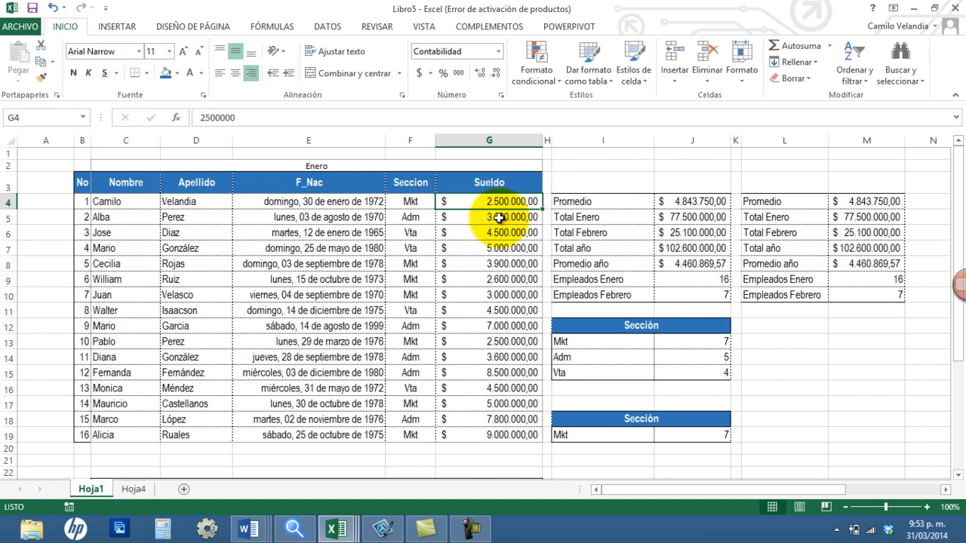
Insert a new column H directly after the Sueldo column
click(547, 139)
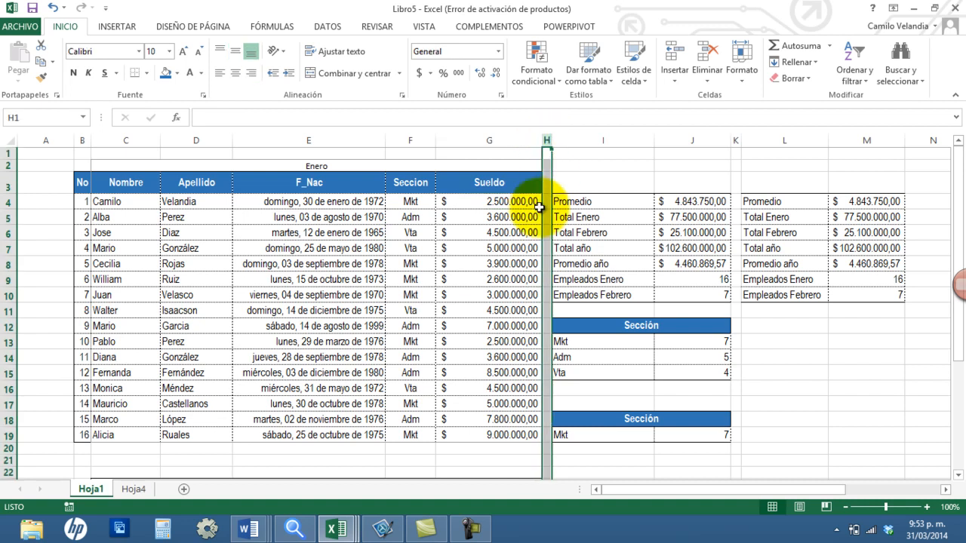
right_click(547, 138)
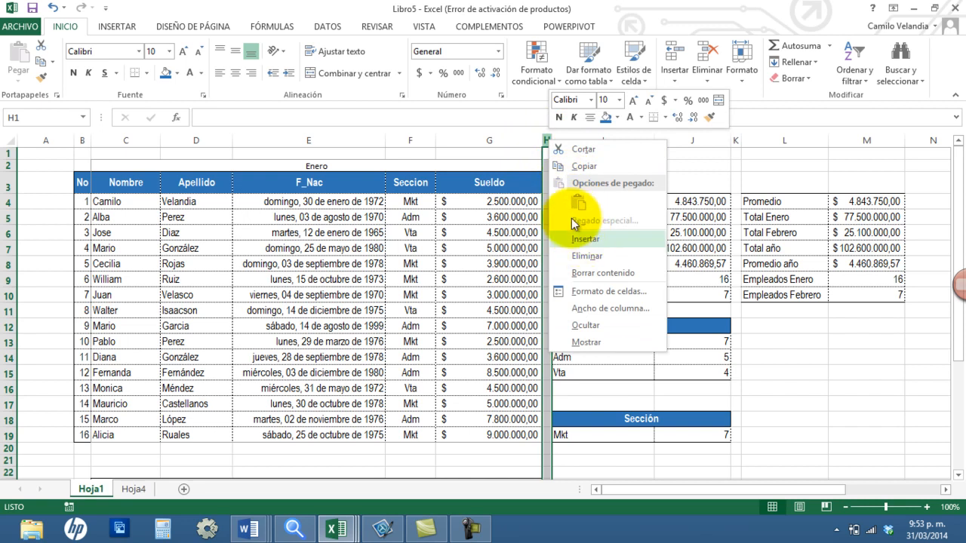
click(528, 138)
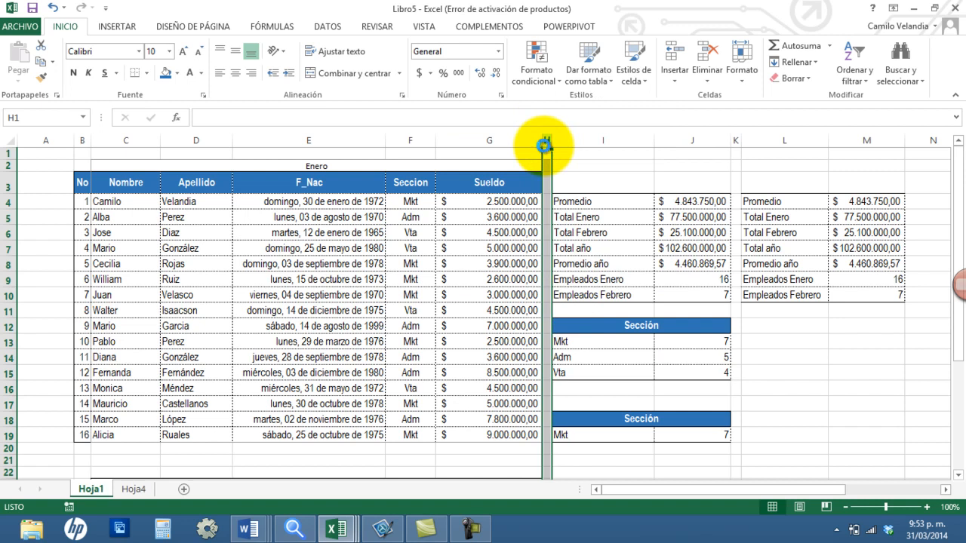
key(ctrl+plus)
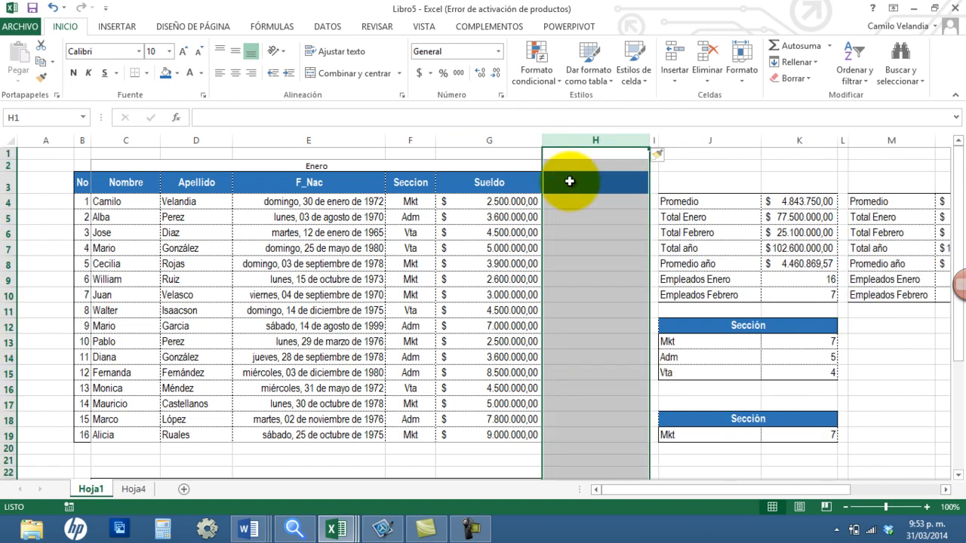
Enter the header "U$" in cell H3 of the new column
click(603, 182)
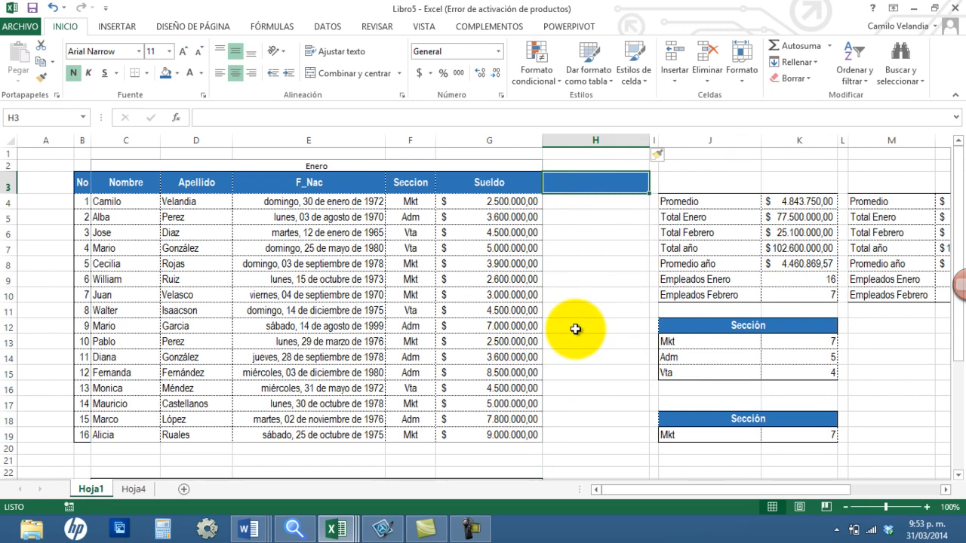
text(u)
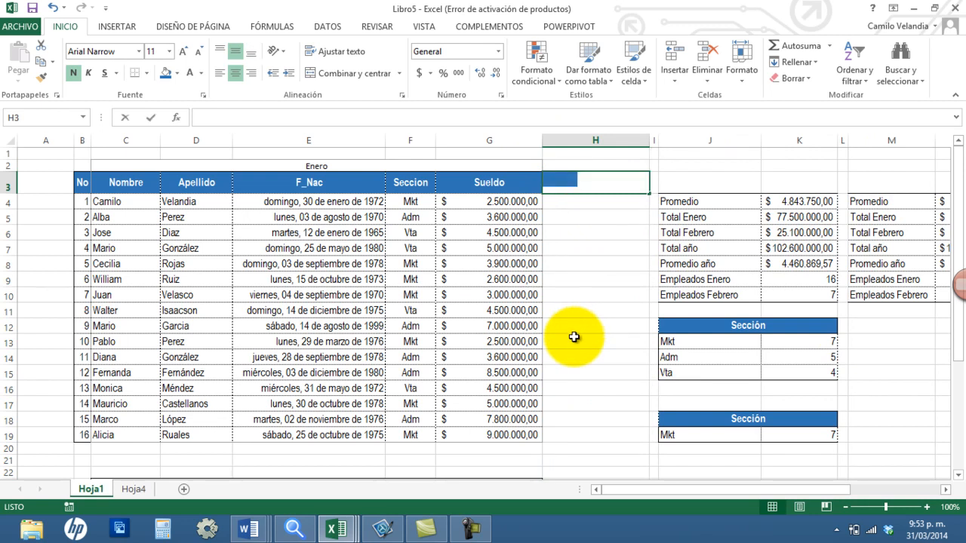
text($)
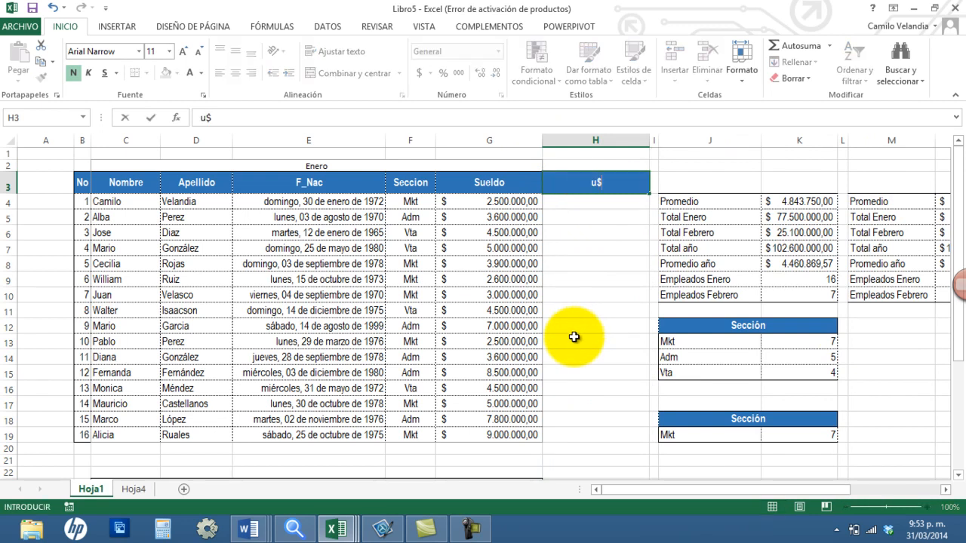
key(BackSpace)
key(BackSpace)
text(U$)
key(Return)
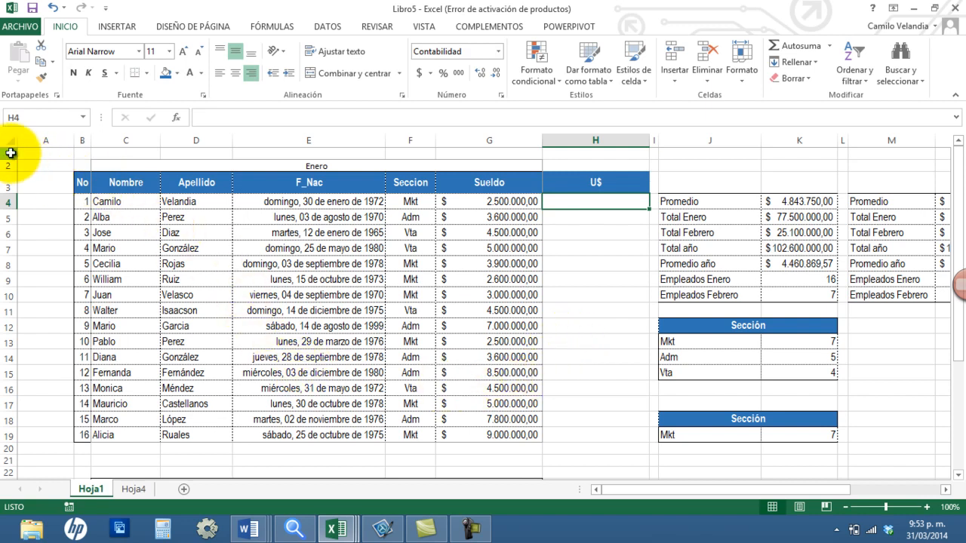
Add two blank rows above the January table at row 1
click(11, 153)
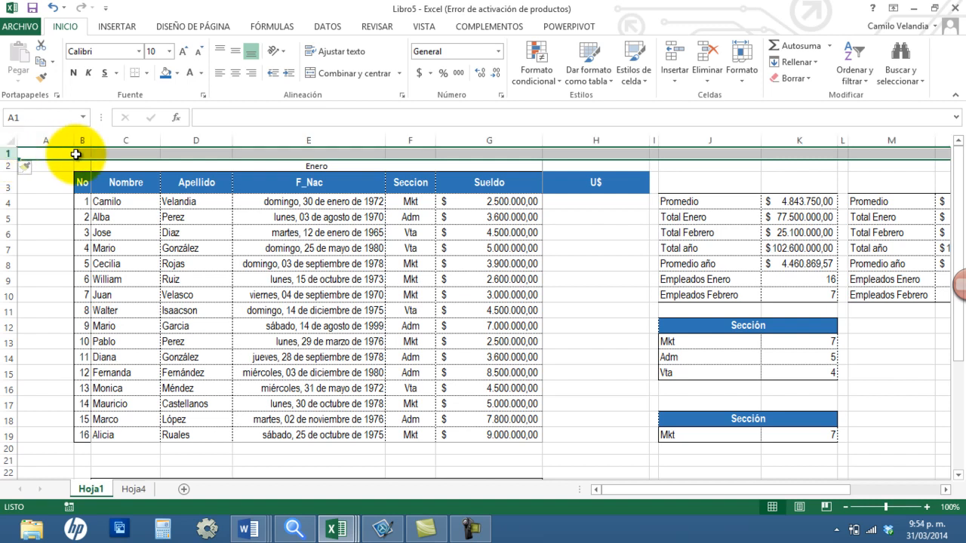
key(ctrl+plus)
key(ctrl+plus)
key(ctrl+plus)
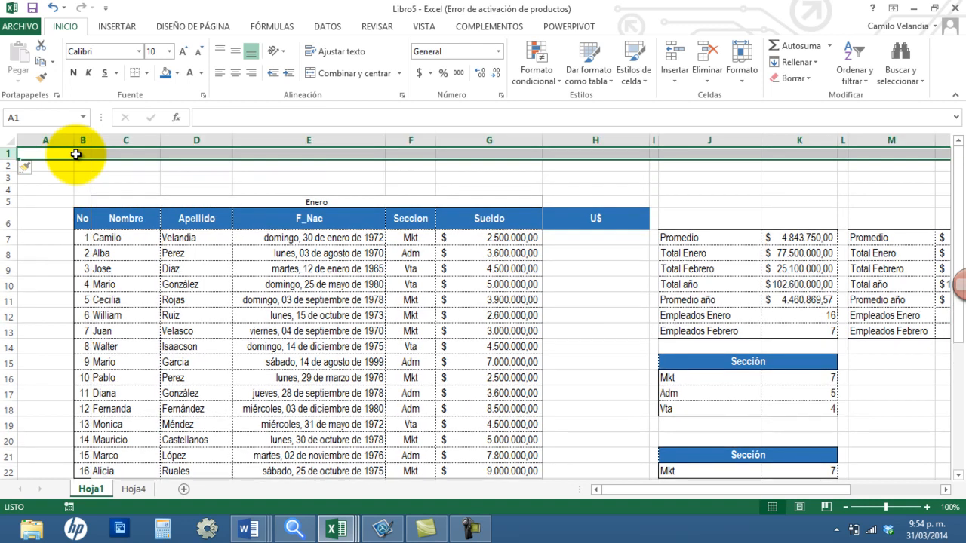
key(ctrl+minus)
Enter the label "Valor Dólar TRM" in cell C2 above the January table
click(112, 169)
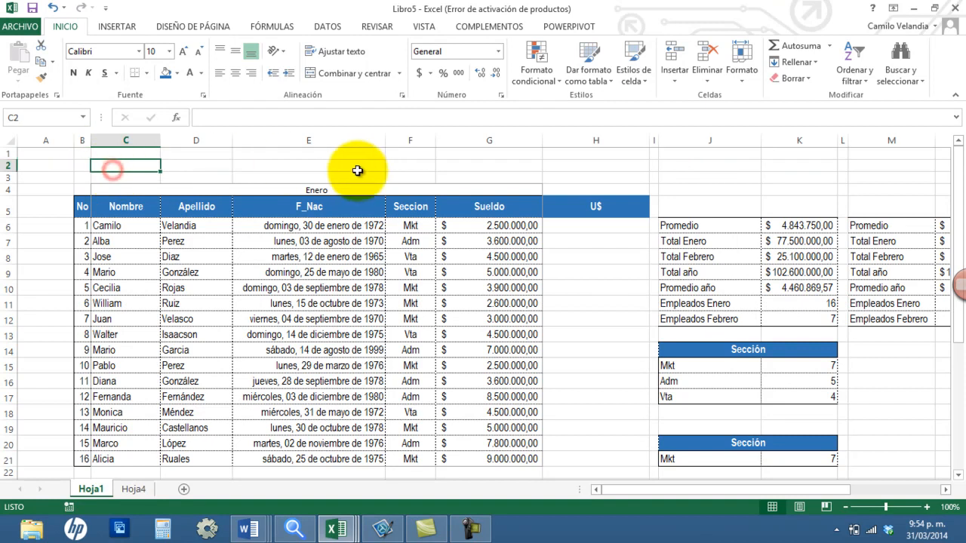
text(Valor)
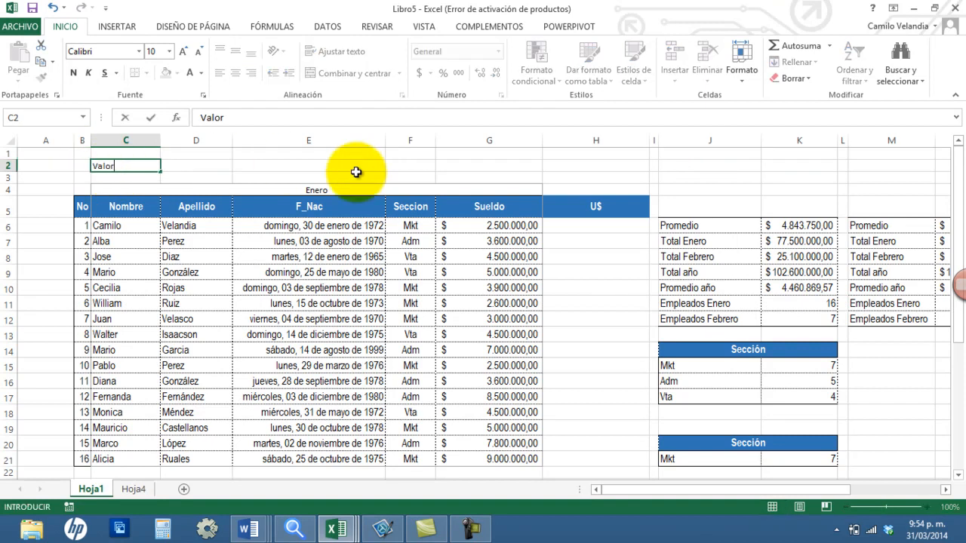
text( Dolar TRM)
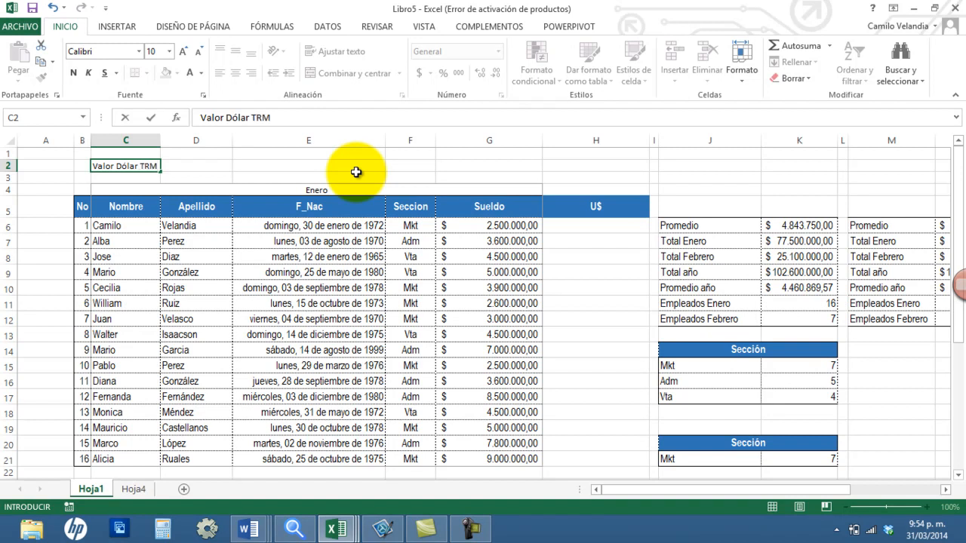
key(Tab)
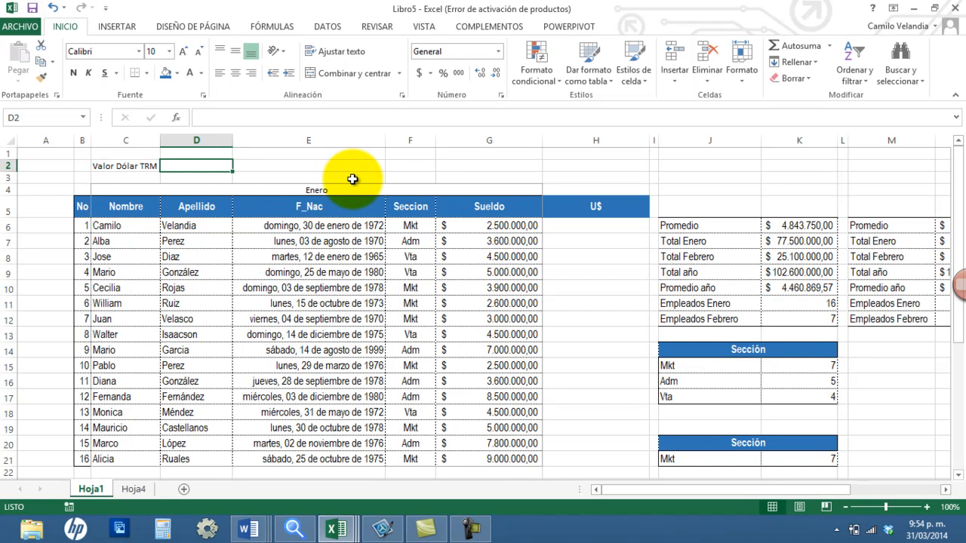
Enter the exchange rate 1980,45 in cell D2 and format it as accounting currency
text(1980,45)
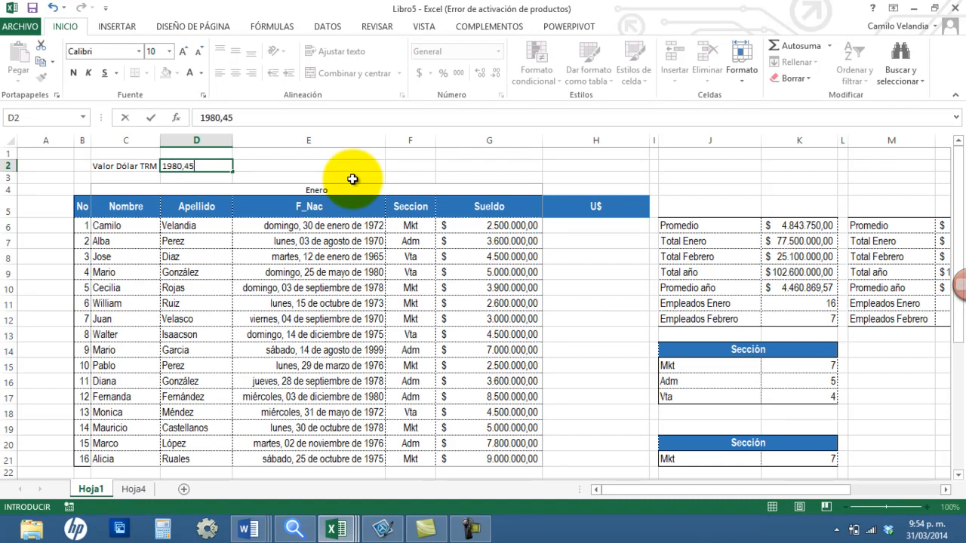
key(Return)
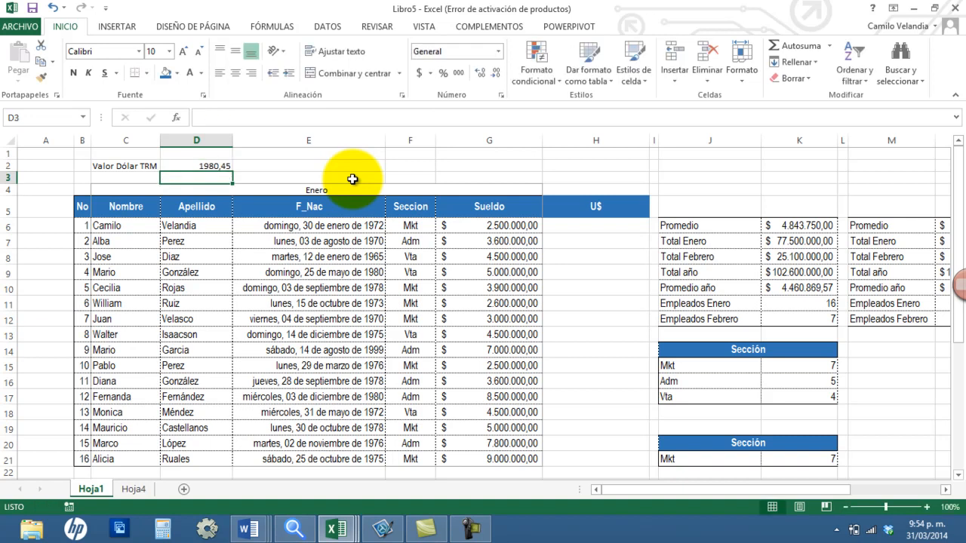
click(217, 166)
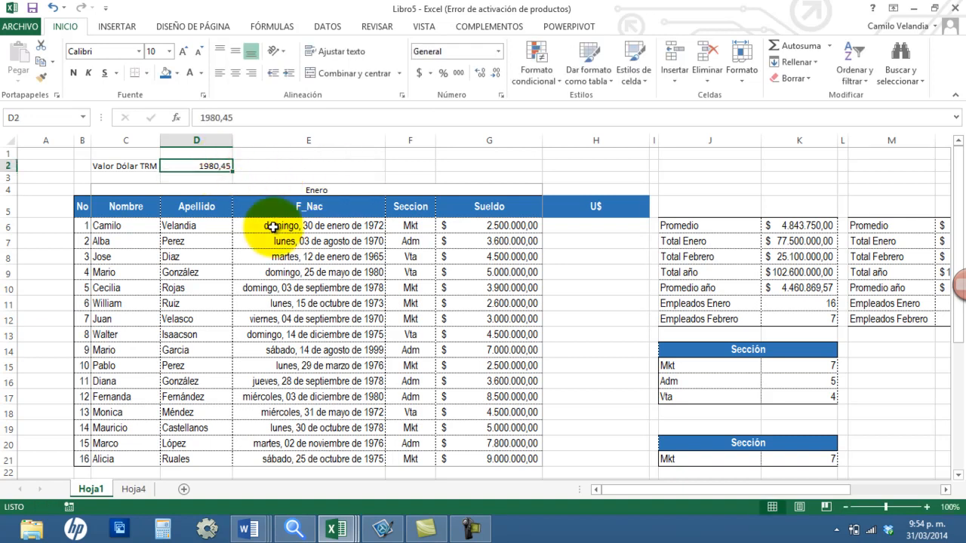
click(419, 73)
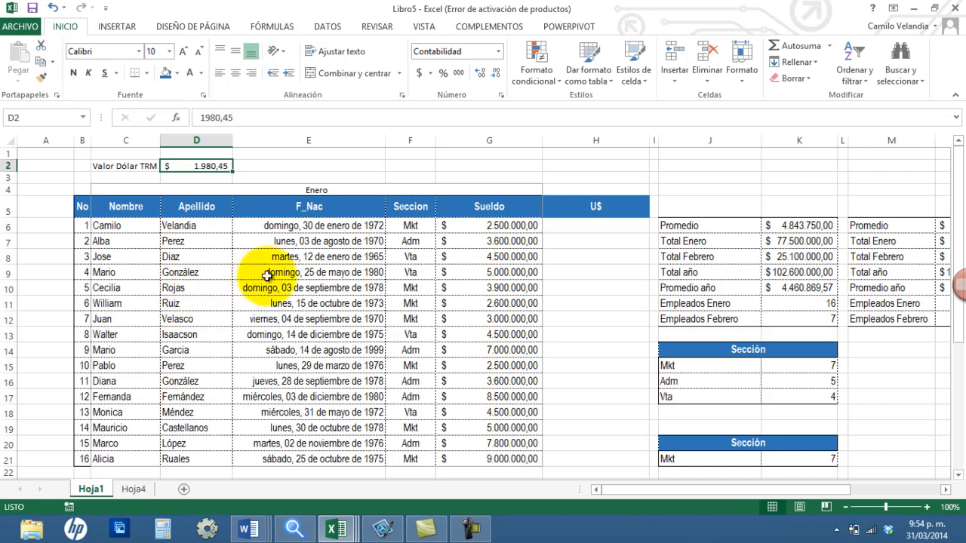
Enter the formula =G6/D2 in cell H6 to convert the first employee's salary to dollars
click(504, 226)
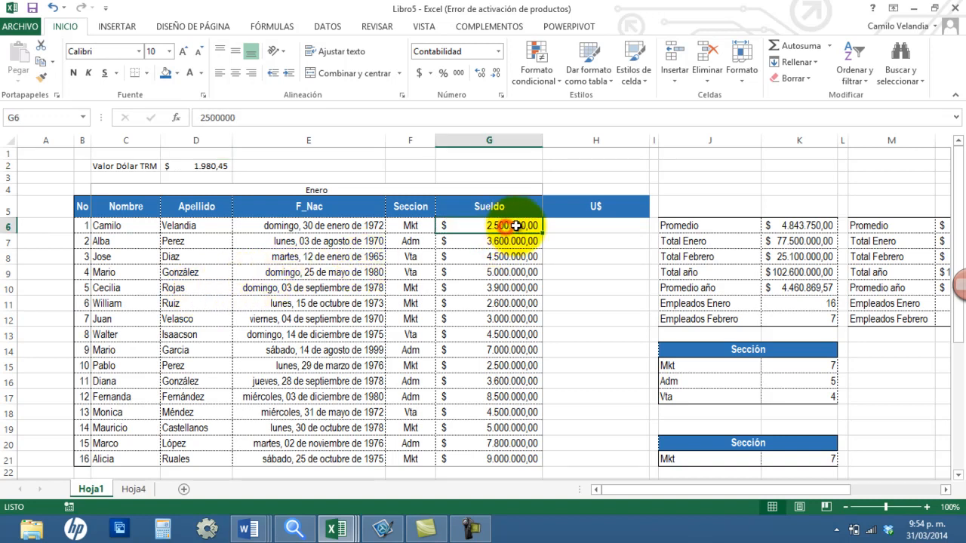
click(587, 225)
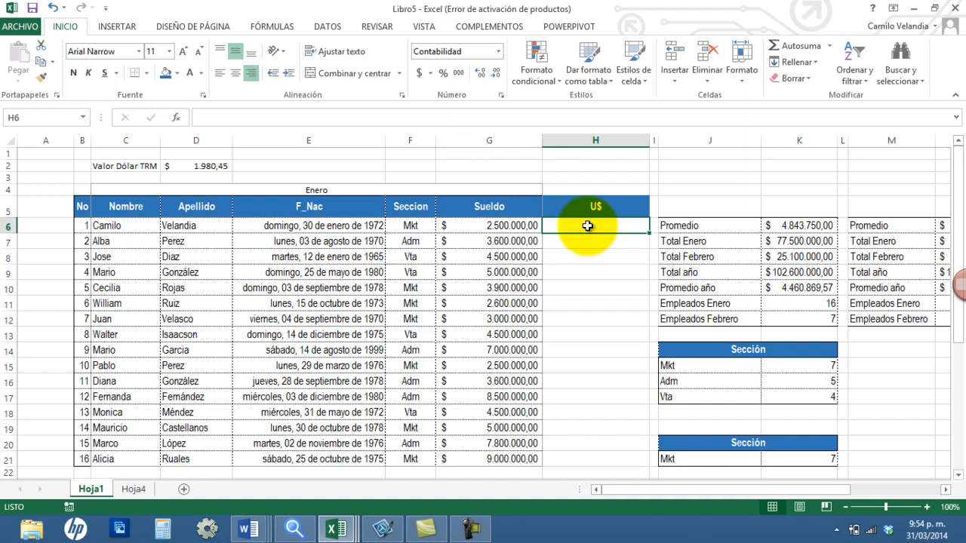
text(=)
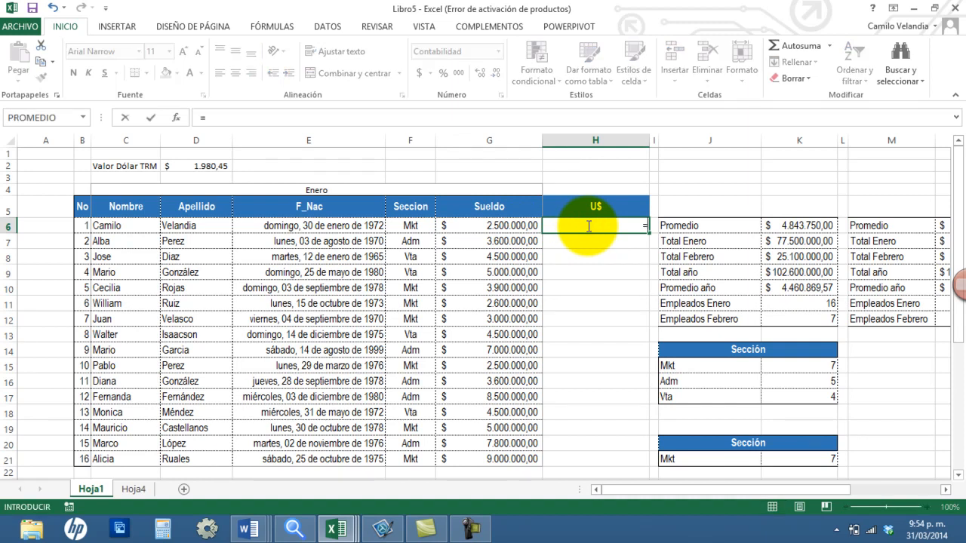
click(502, 228)
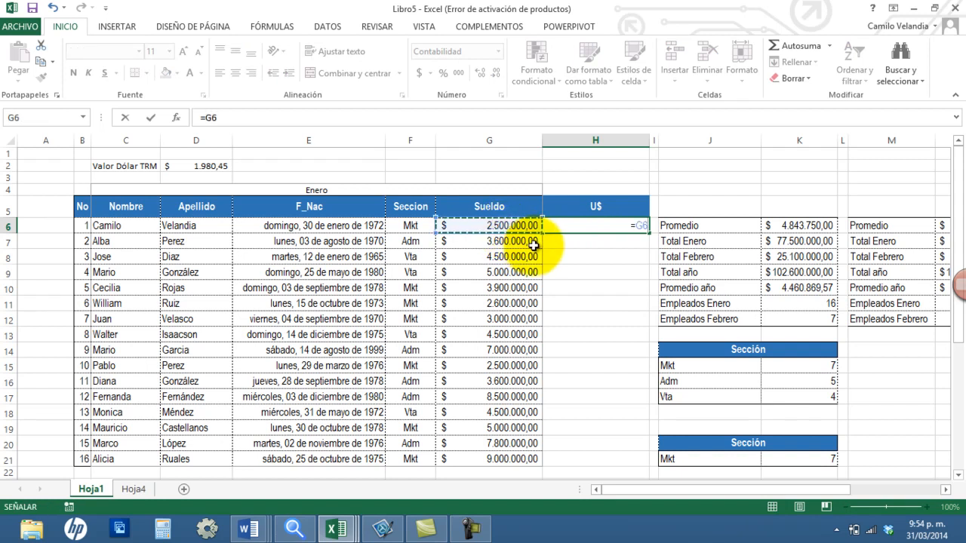
text(/)
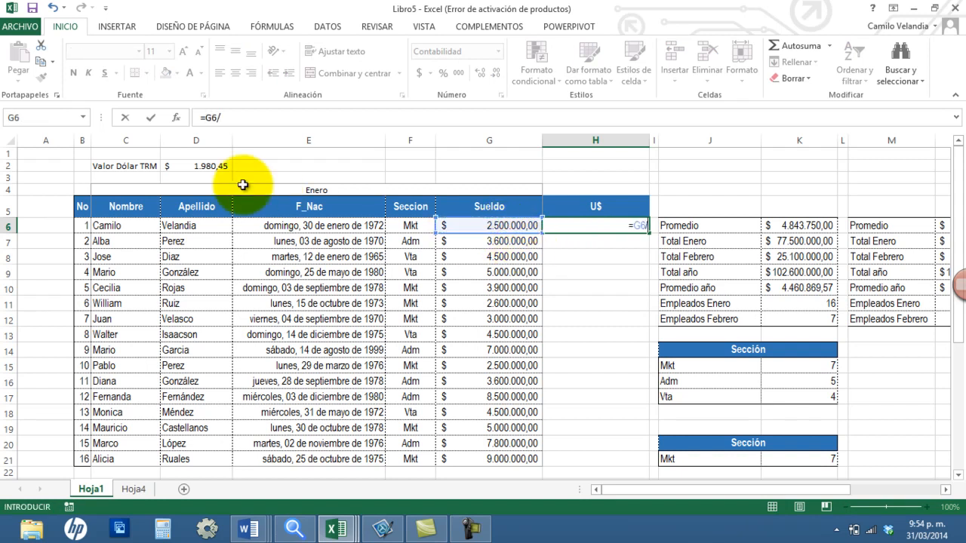
click(199, 165)
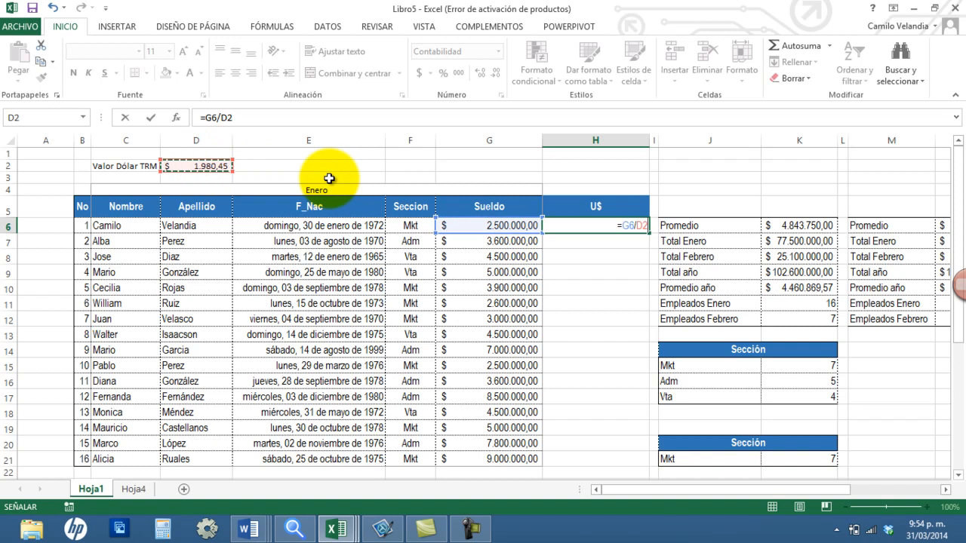
key(Return)
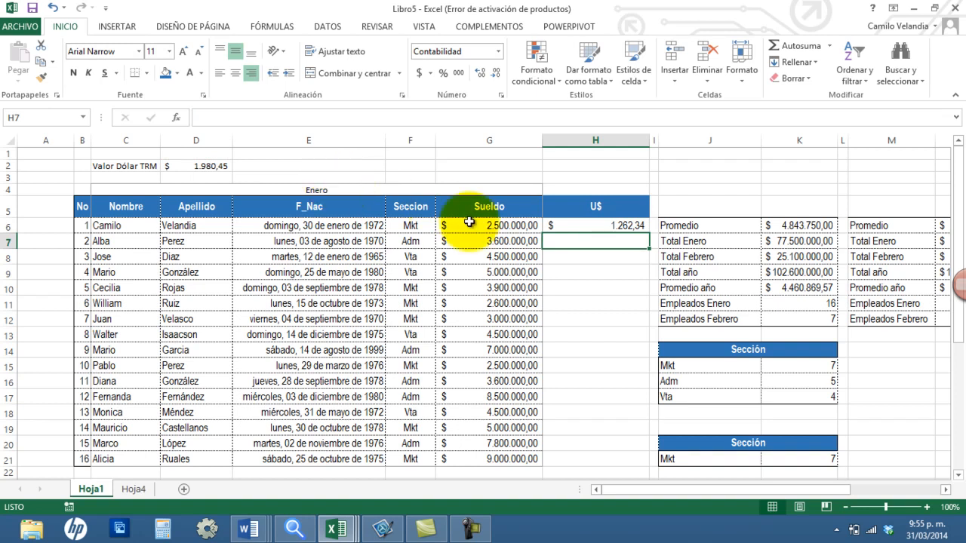
Change the dollar exchange rate in cell D2 to 1996,40
click(610, 232)
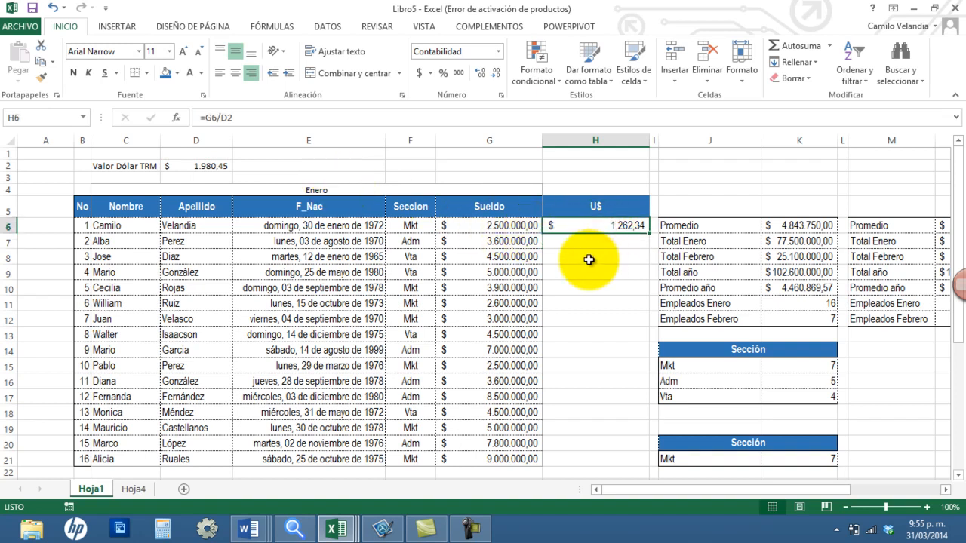
click(222, 167)
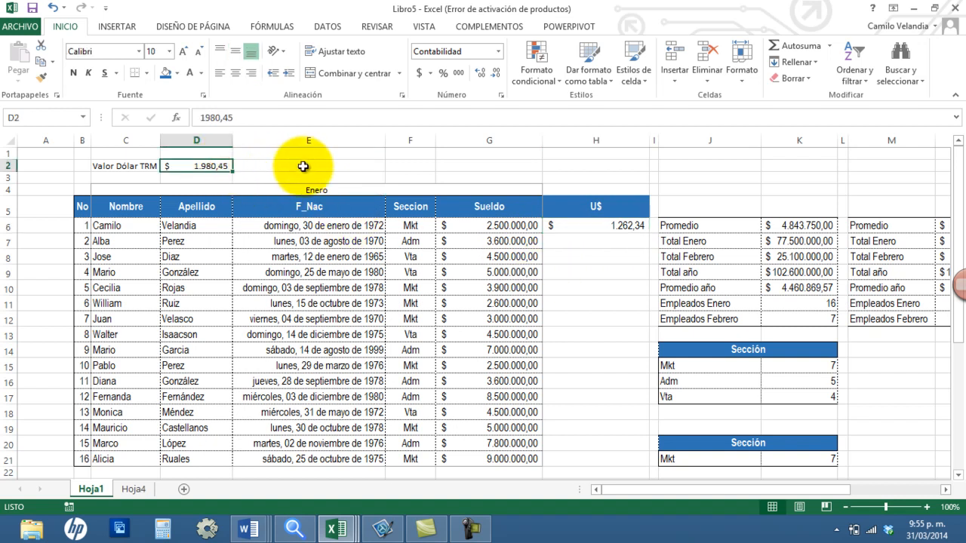
text(19)
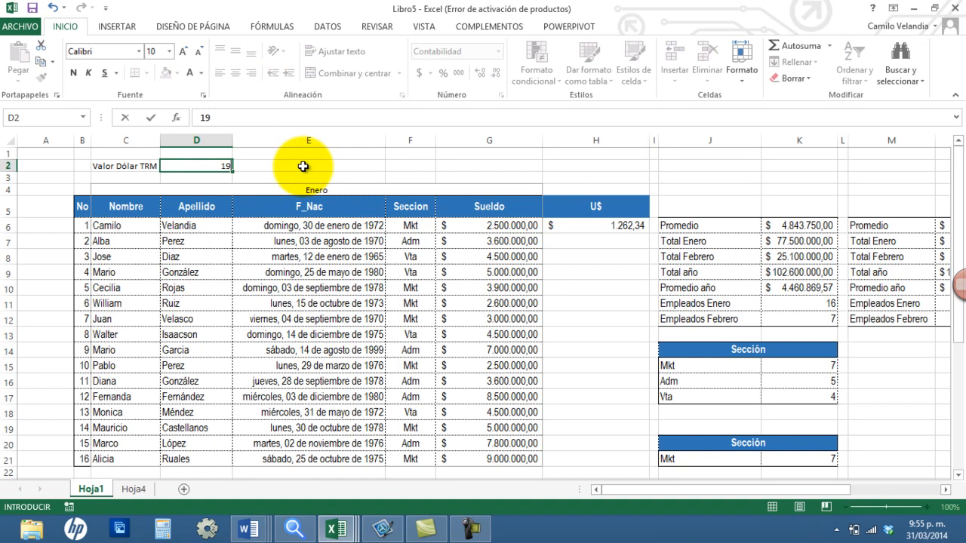
text(96,40)
key(Return)
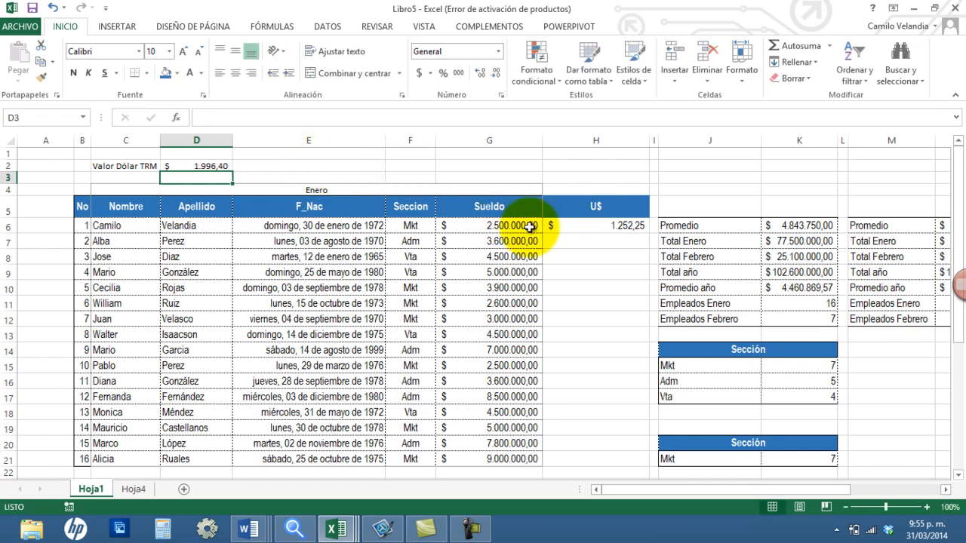
Fill the H6 formula down the U$ column to H21 and inspect the copied formulas in H7 and H9
click(608, 227)
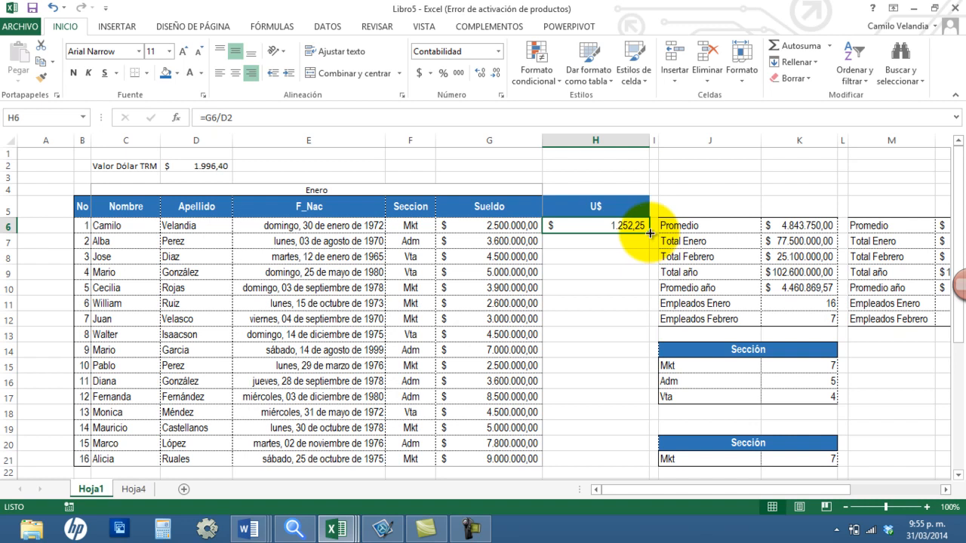
drag(650, 234, 651, 465)
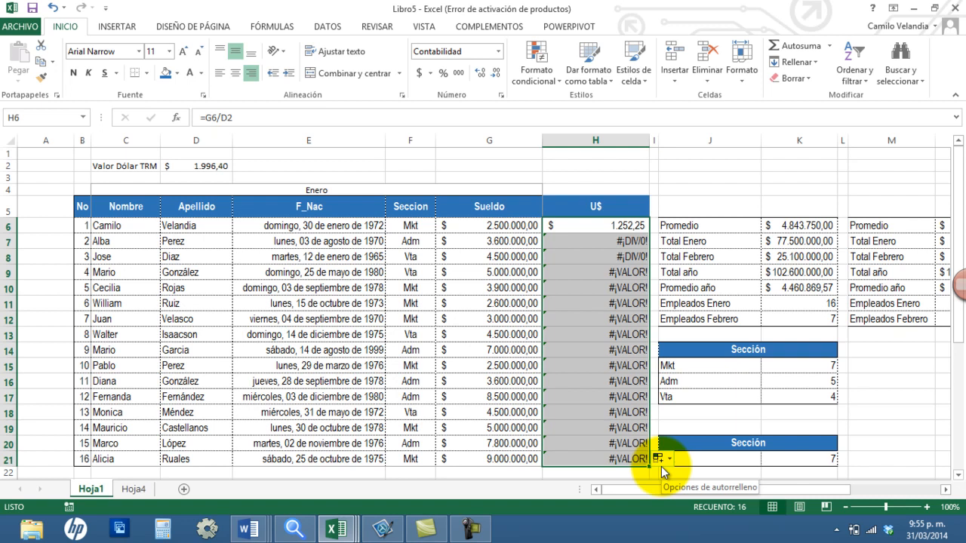
click(616, 240)
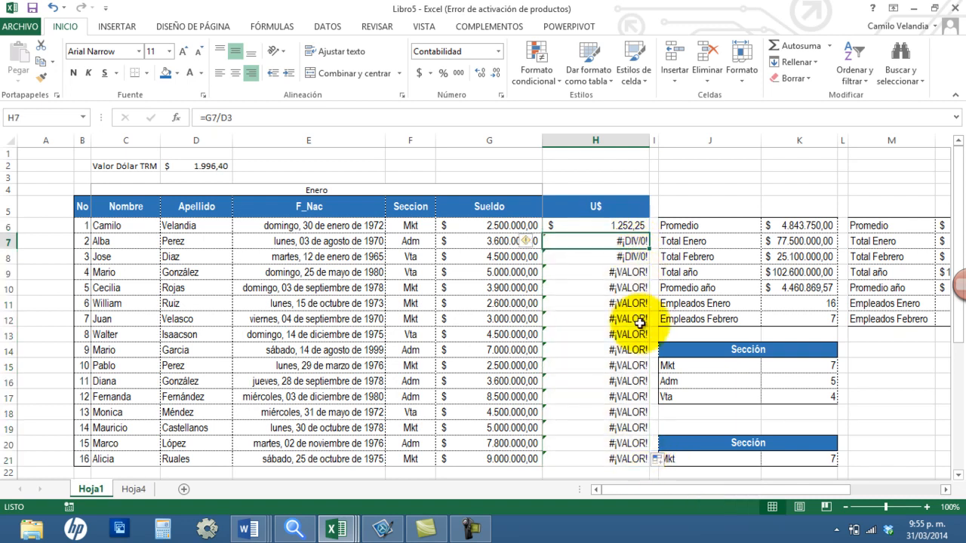
click(604, 274)
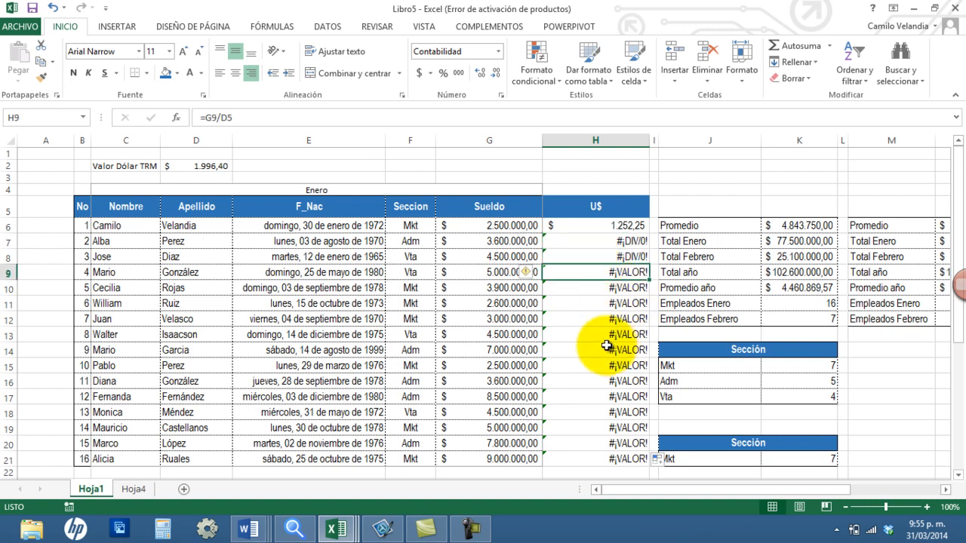
click(620, 241)
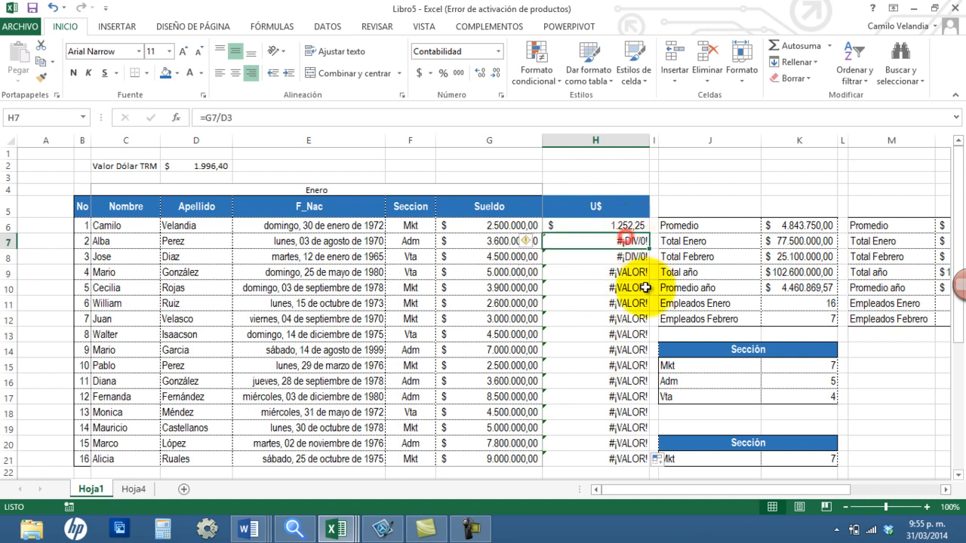
Correct the formula in cell H7 to =G7/D2 so it divides by the exchange rate
double_click(640, 246)
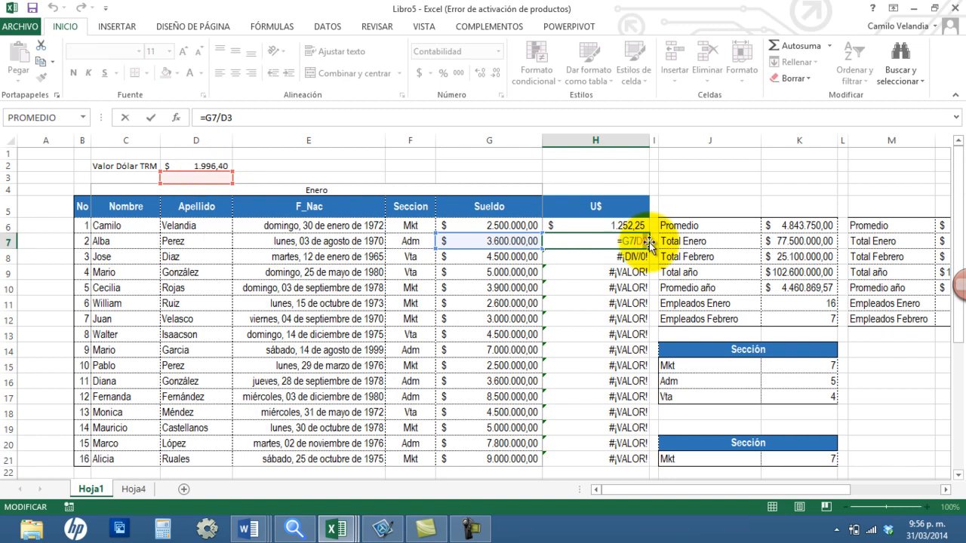
key(BackSpace)
text(2)
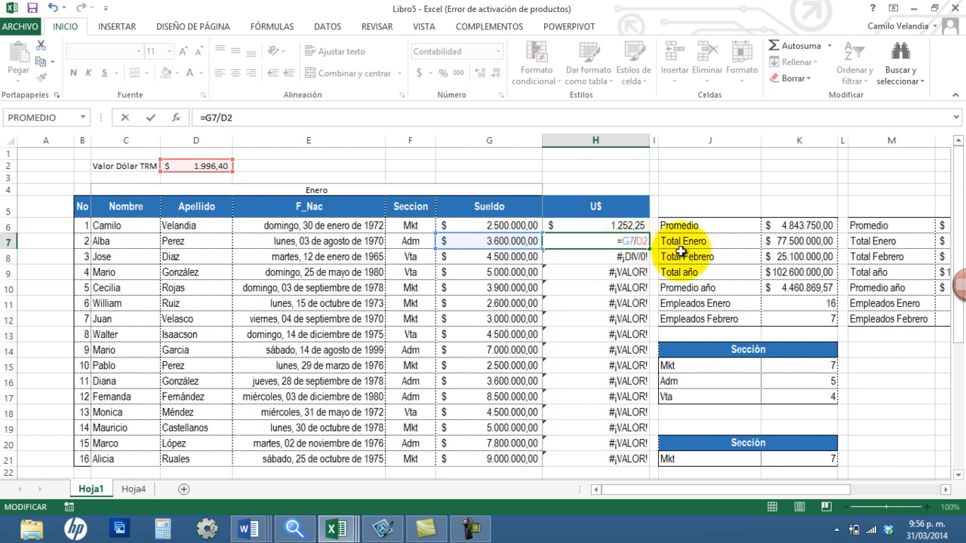
key(Return)
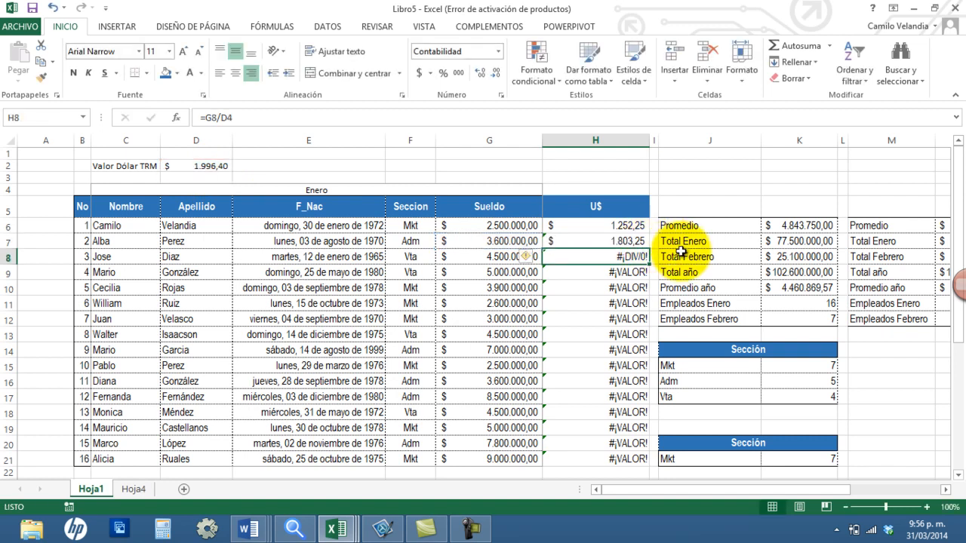
Correct the formula in cell H8 to =G8/D2 so it divides by the exchange rate
click(627, 242)
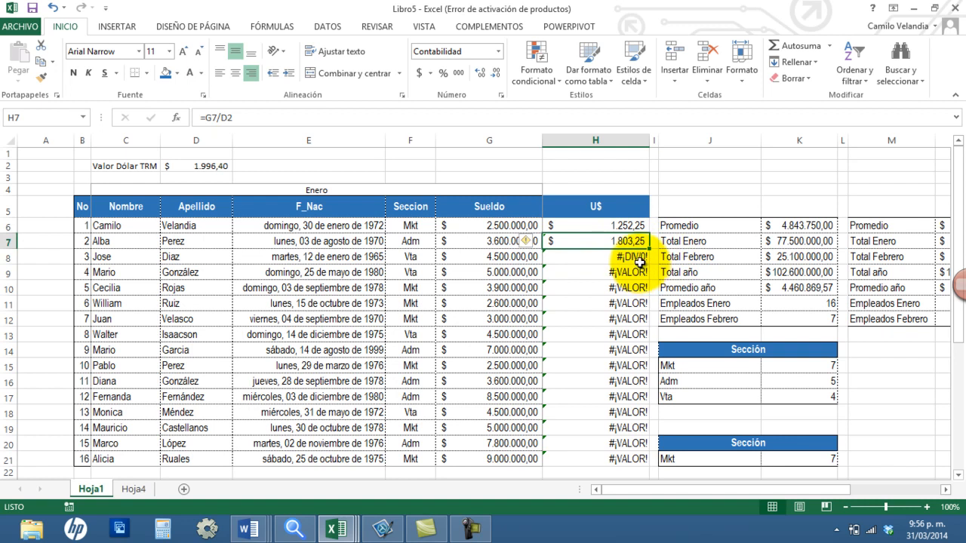
click(638, 259)
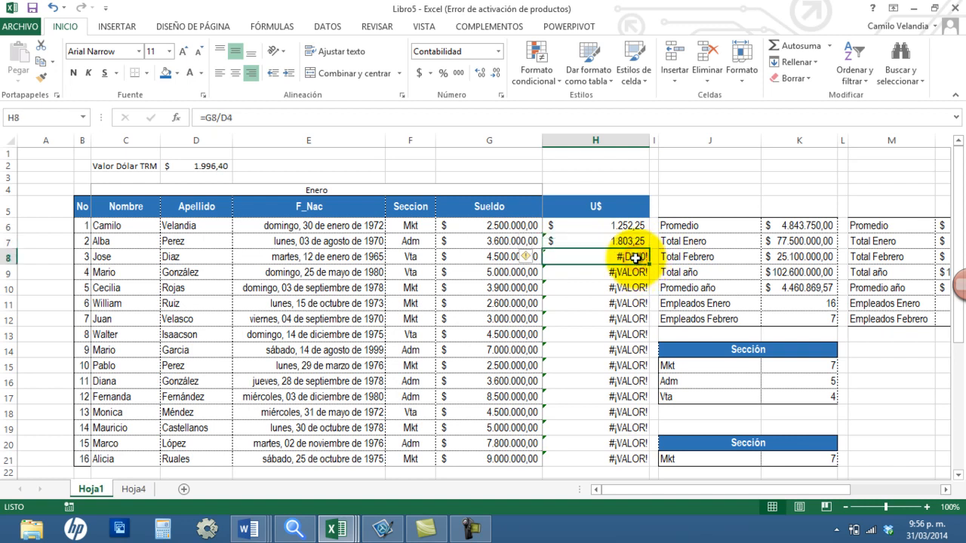
double_click(637, 259)
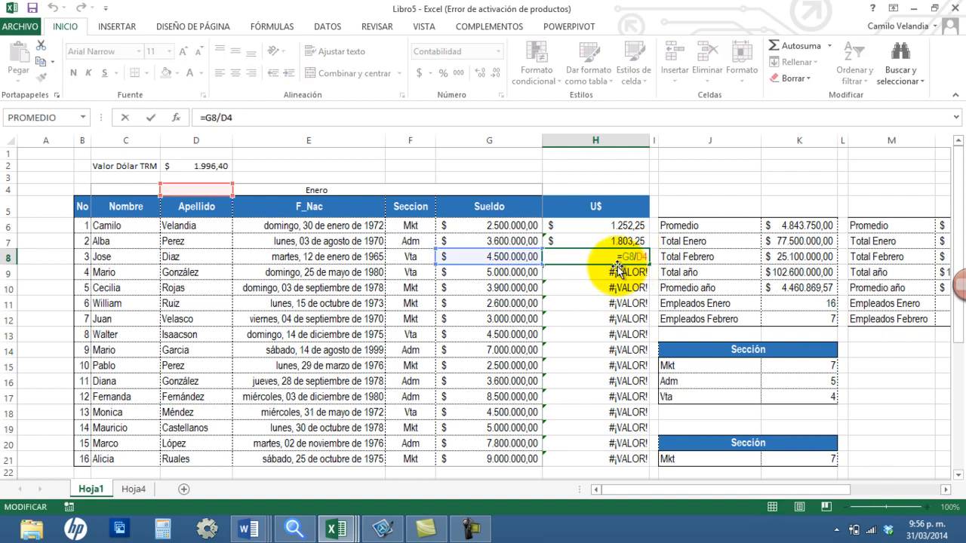
key(BackSpace)
text(2)
key(Return)
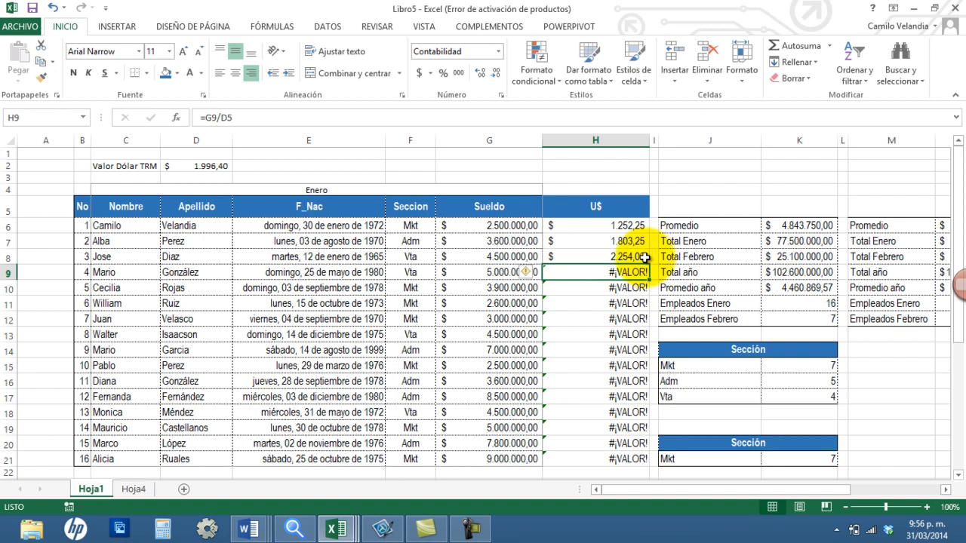
Review the references in H9's formula, then copy the H6 formula over H7:H21 again
key(F2)
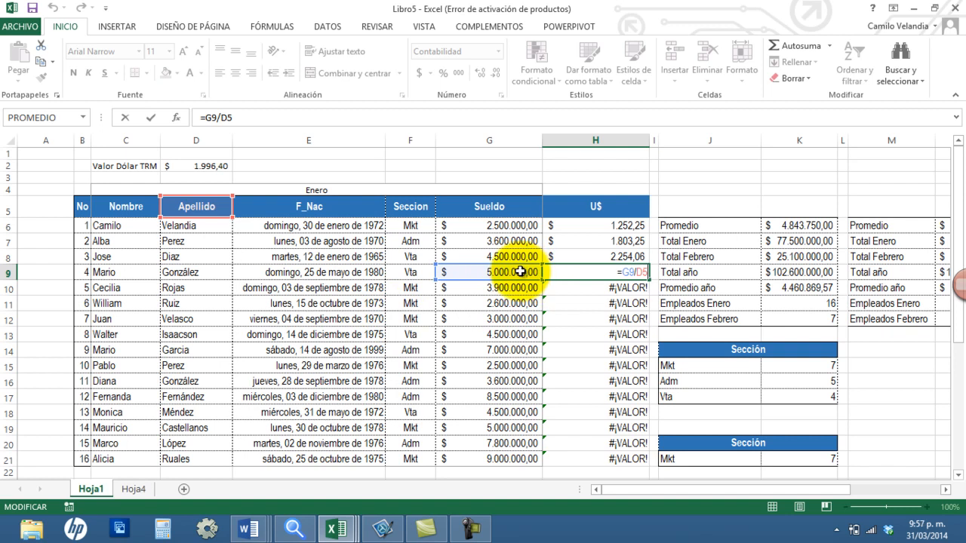
key(ctrl+Return)
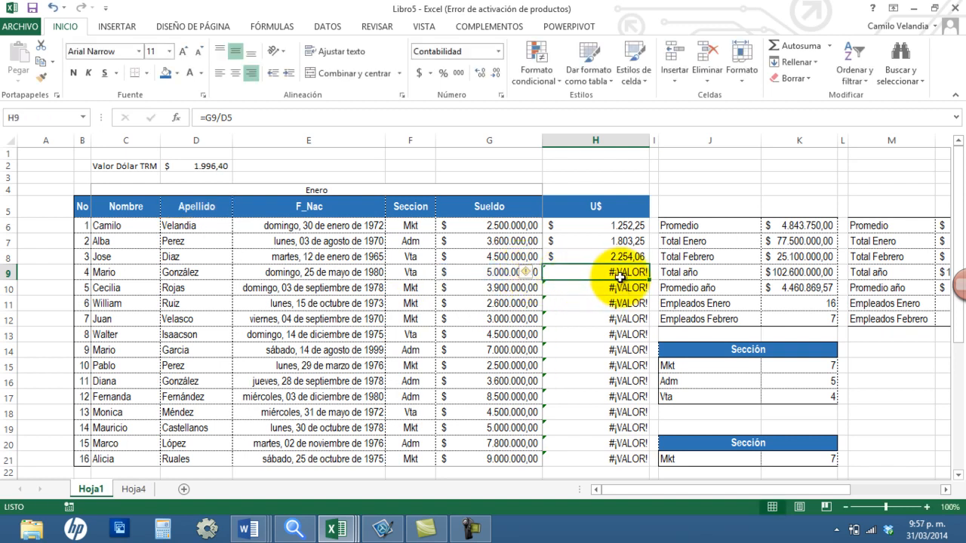
click(613, 229)
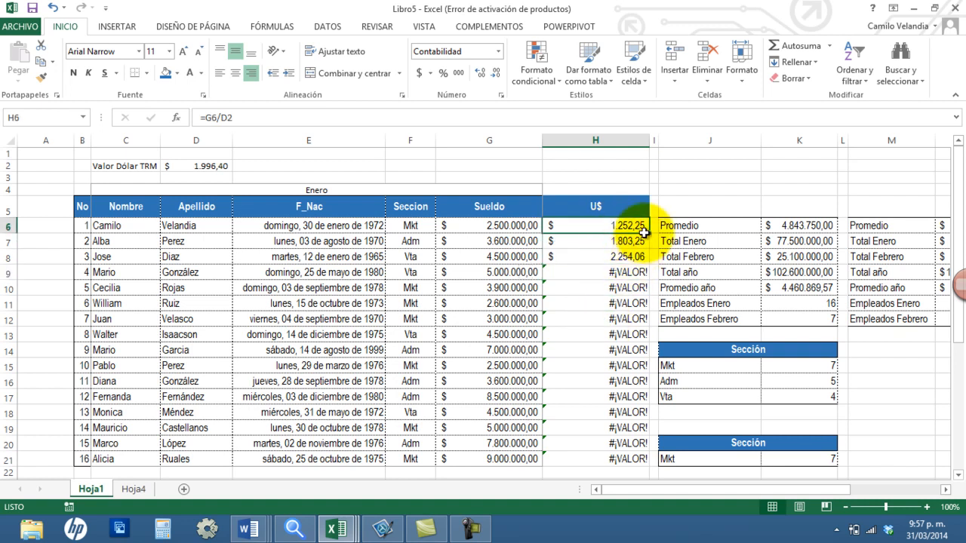
drag(647, 235, 649, 462)
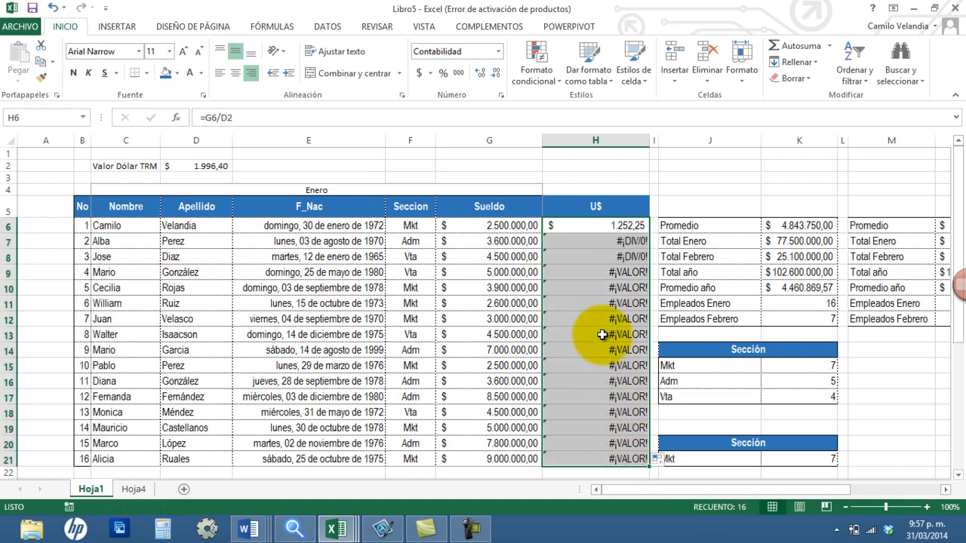
Examine the D2 reference in cell H6's formula, highlighting its row number
click(613, 225)
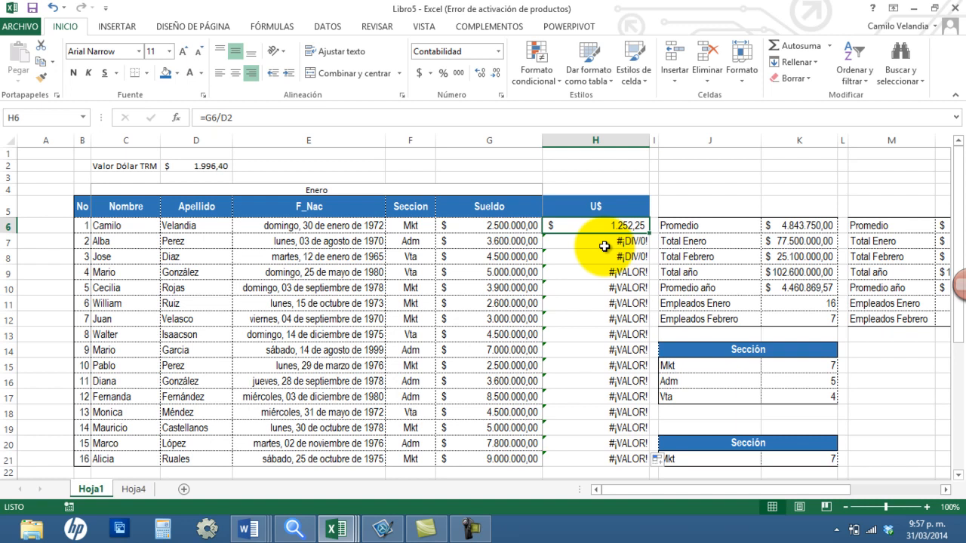
key(F2)
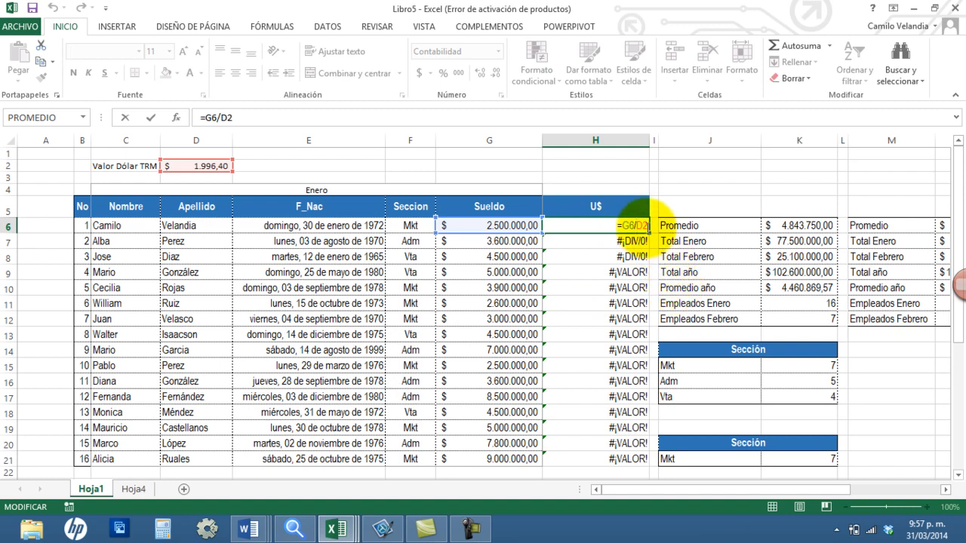
click(636, 226)
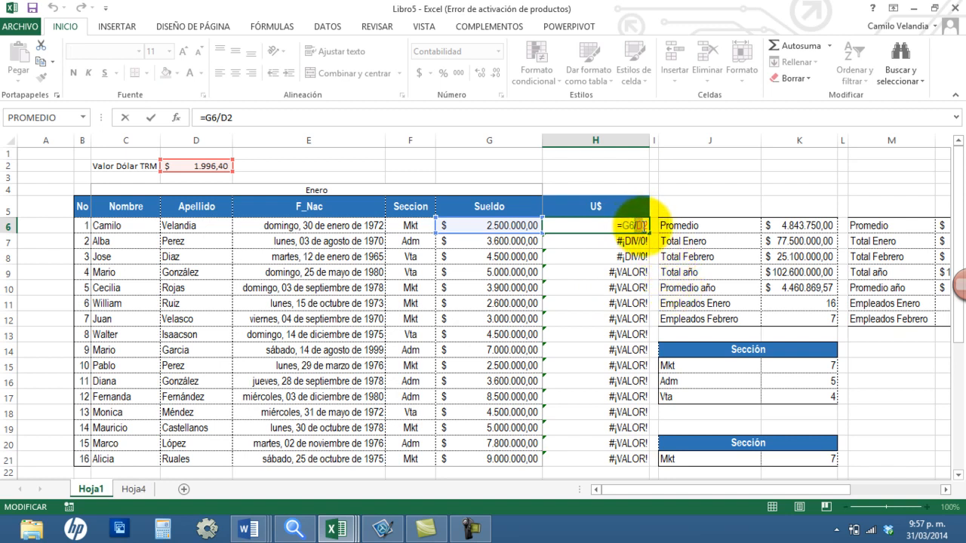
click(644, 225)
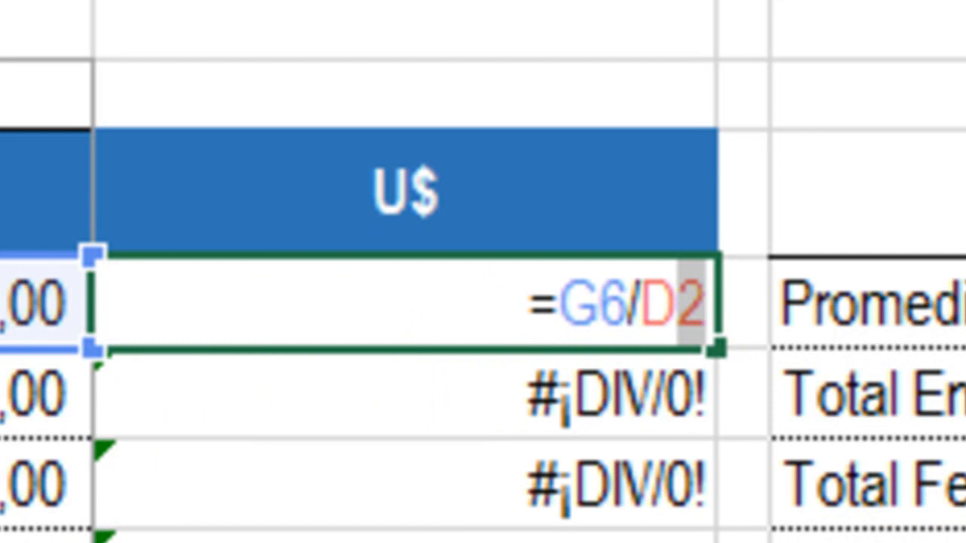
key(Return)
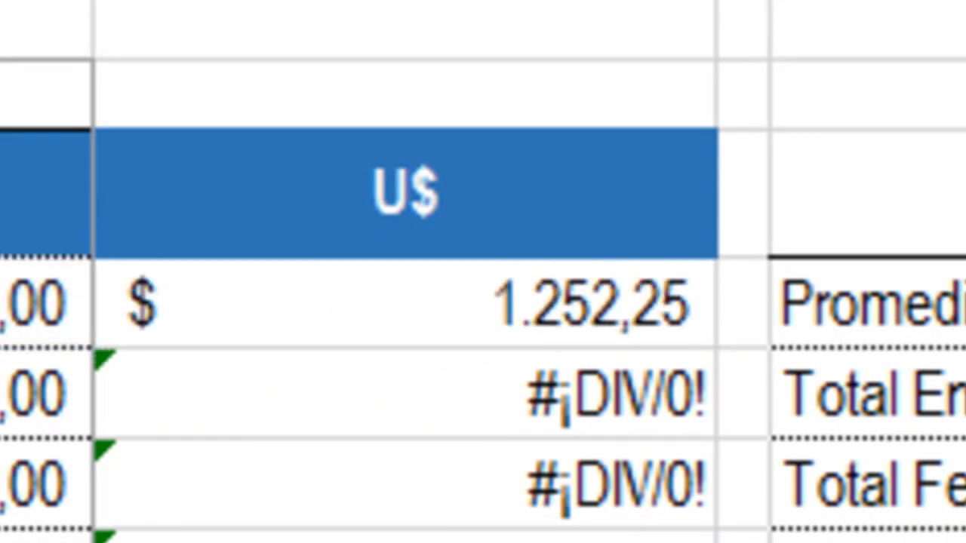
Copy the H6 formula down to H8 again and inspect the references in H7's formula
click(551, 329)
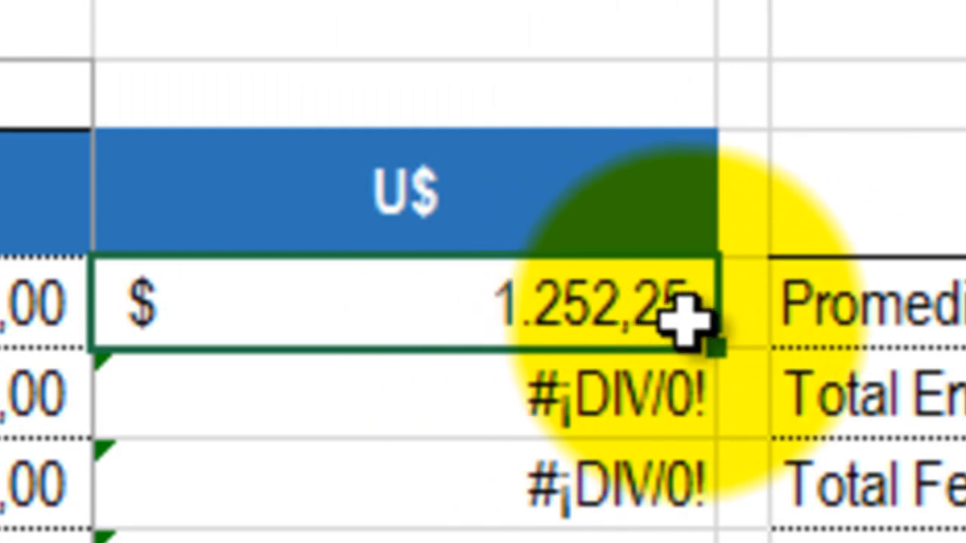
mouse_move(717, 350)
mouse_down()
mouse_move(724, 363)
mouse_move(713, 515)
mouse_up()
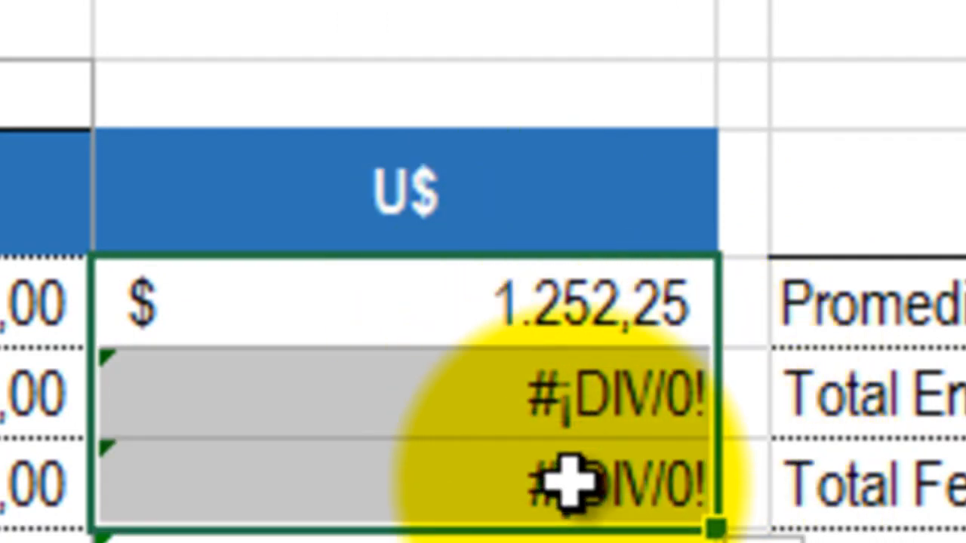
click(571, 300)
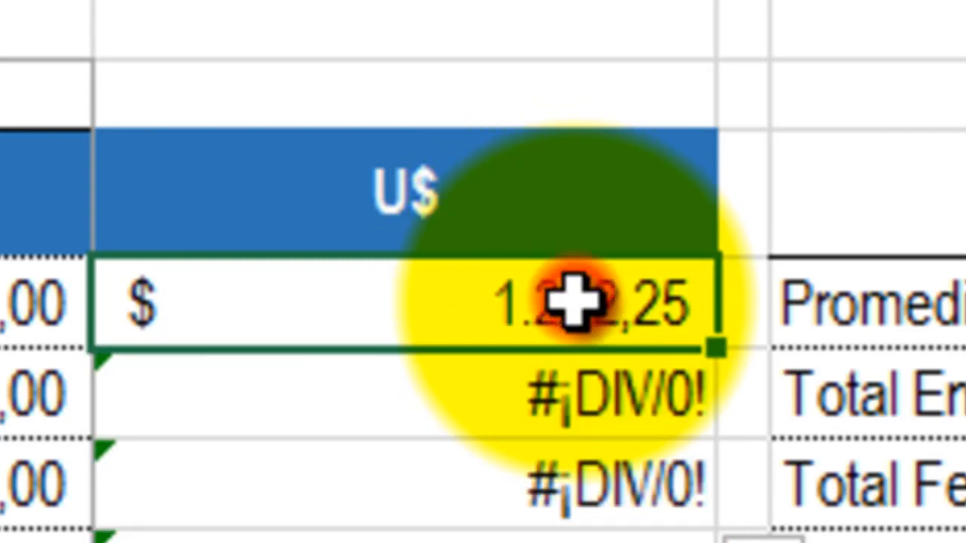
click(578, 400)
double_click(585, 403)
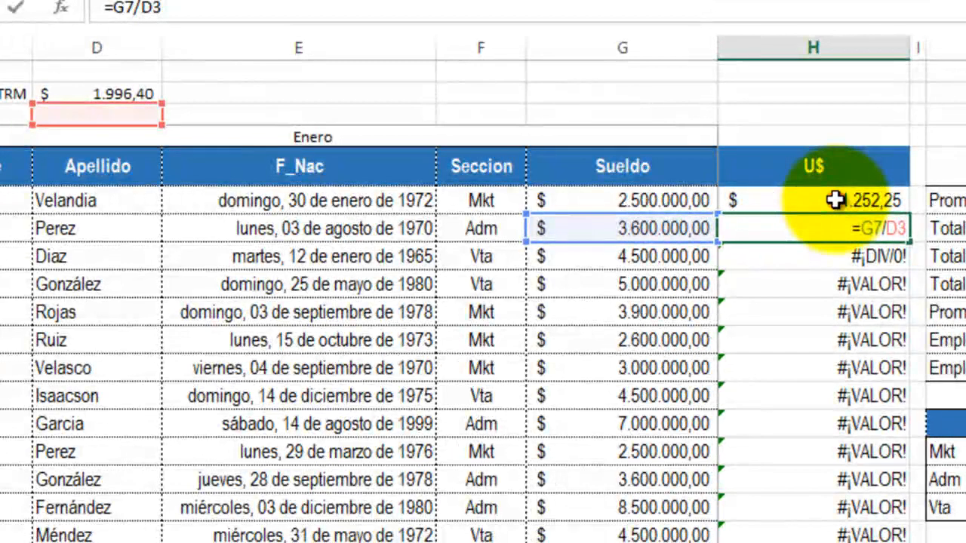
Lock the exchange-rate row by changing H6's formula to =G6/D$2, and fill it down the U$ column to H21
click(835, 200)
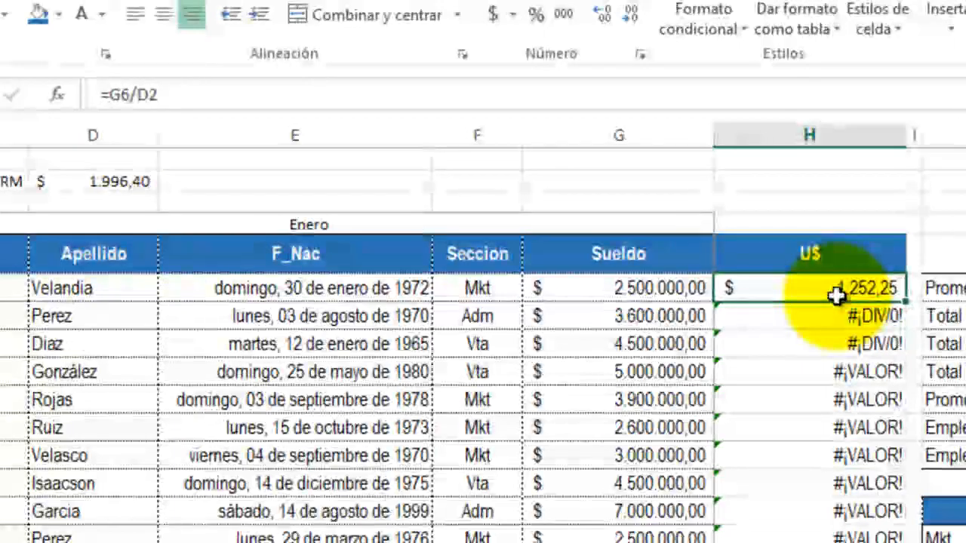
double_click(838, 295)
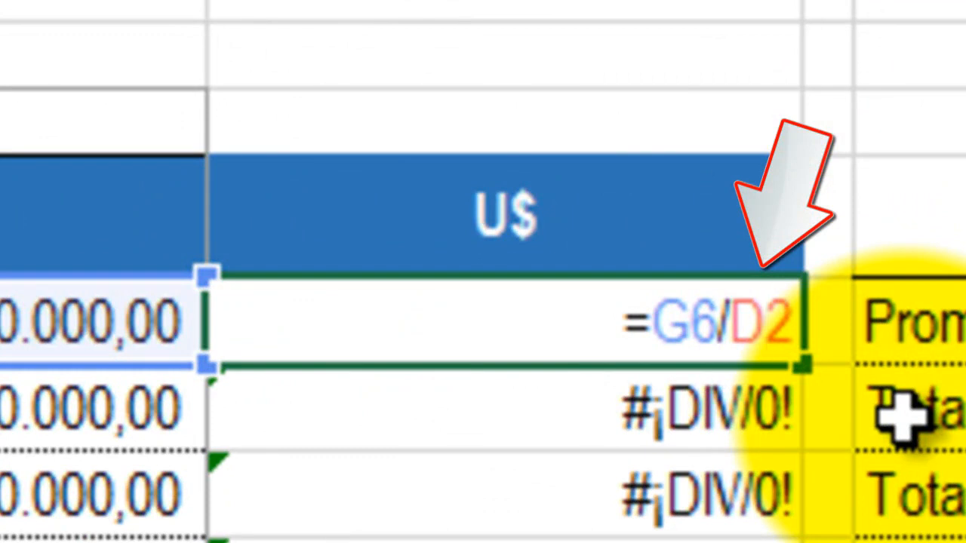
text($)
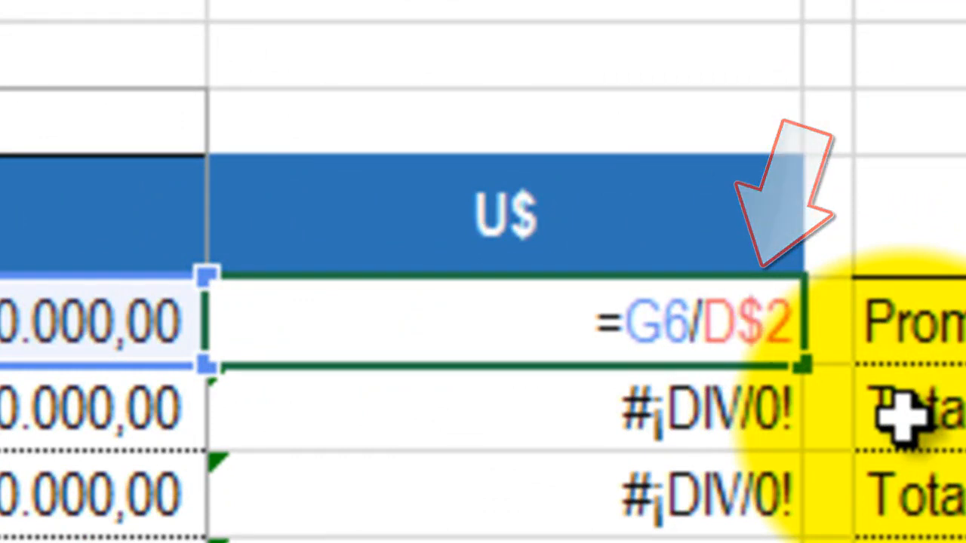
key(Return)
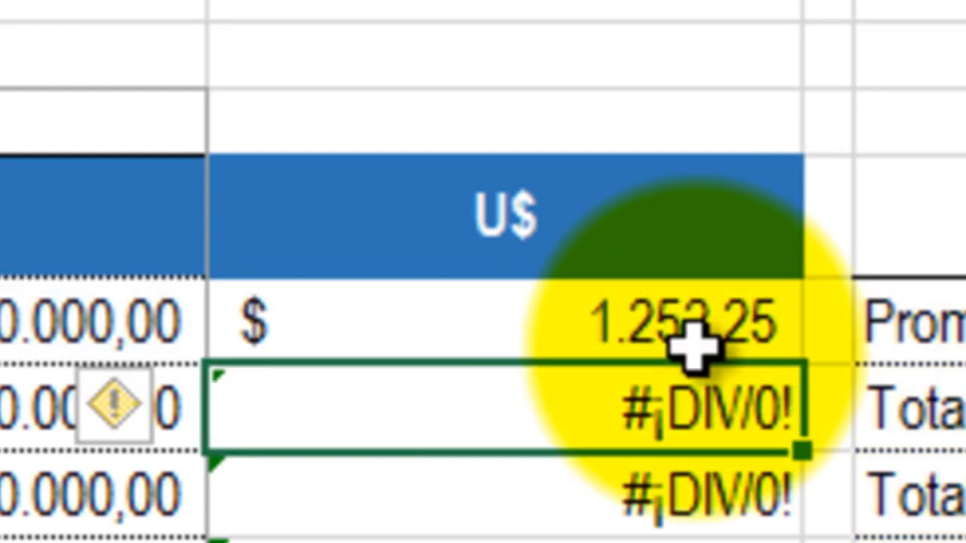
click(619, 329)
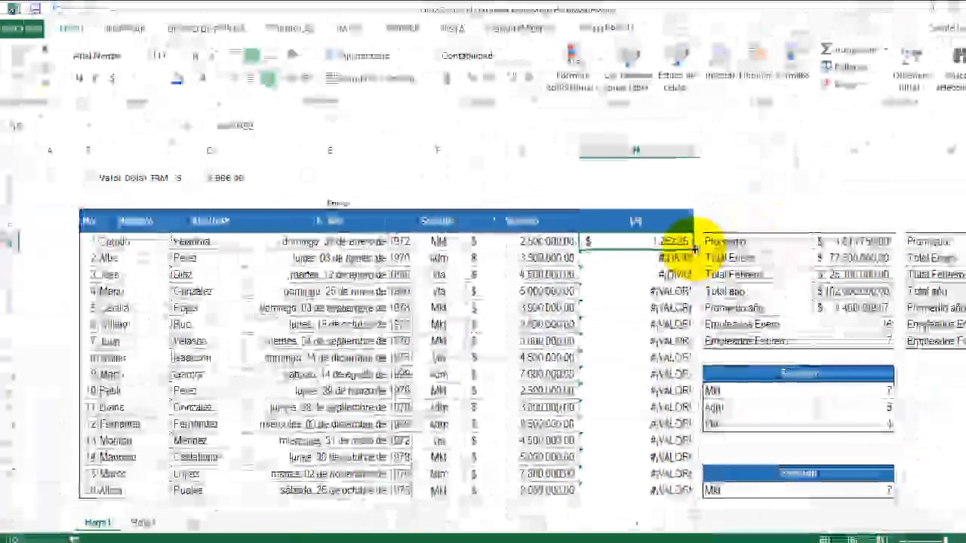
drag(755, 307, 713, 542)
drag(682, 423, 693, 495)
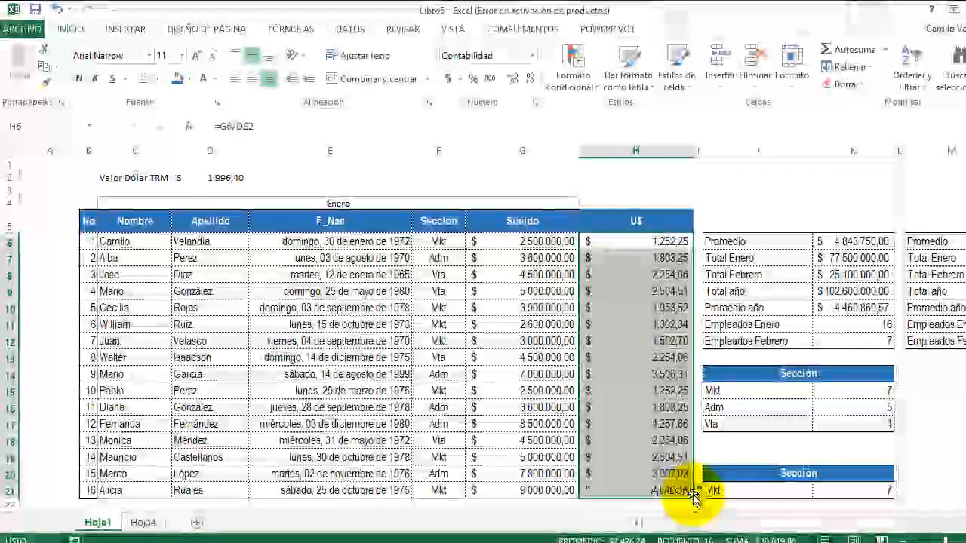
Inspect the exchange-rate references in the copied formulas in H13 and H16
click(642, 362)
double_click(642, 362)
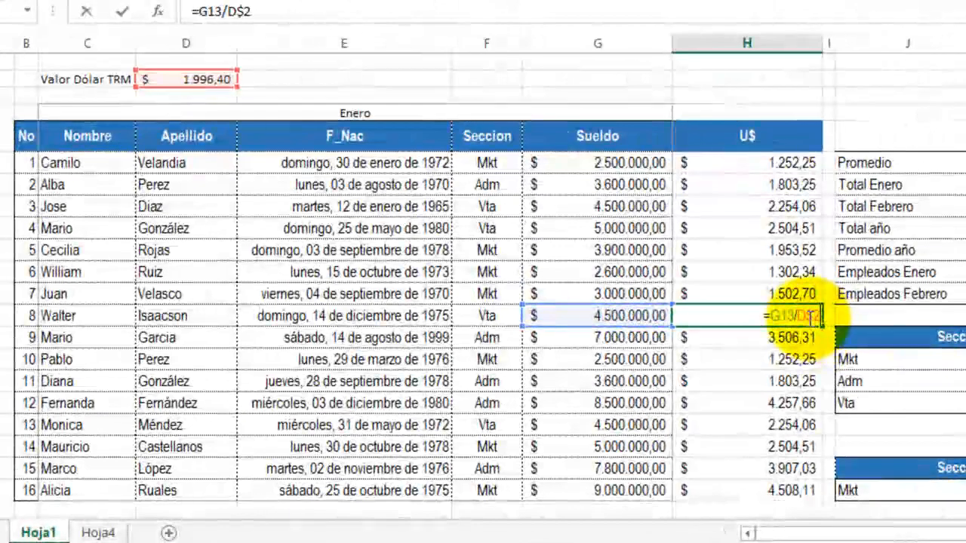
key(Return)
click(785, 381)
double_click(785, 381)
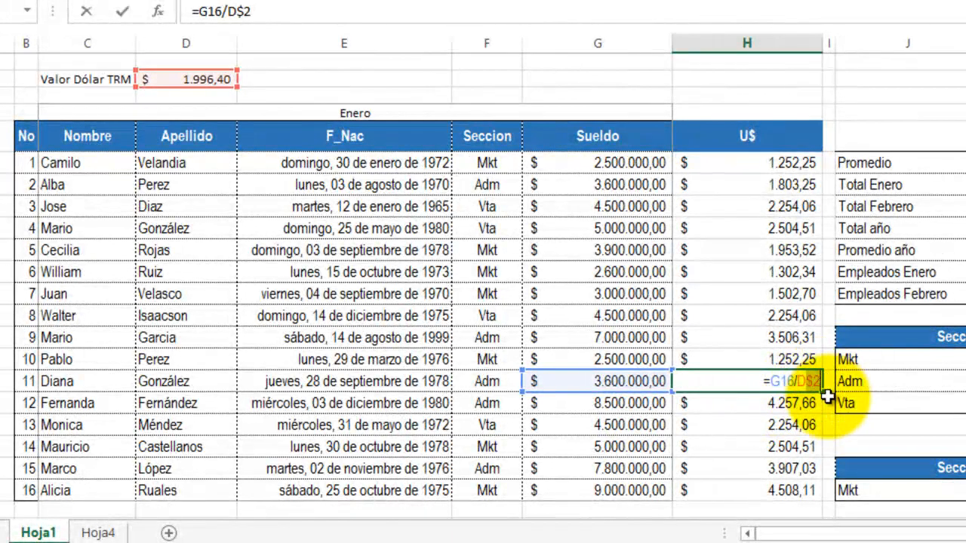
key(Escape)
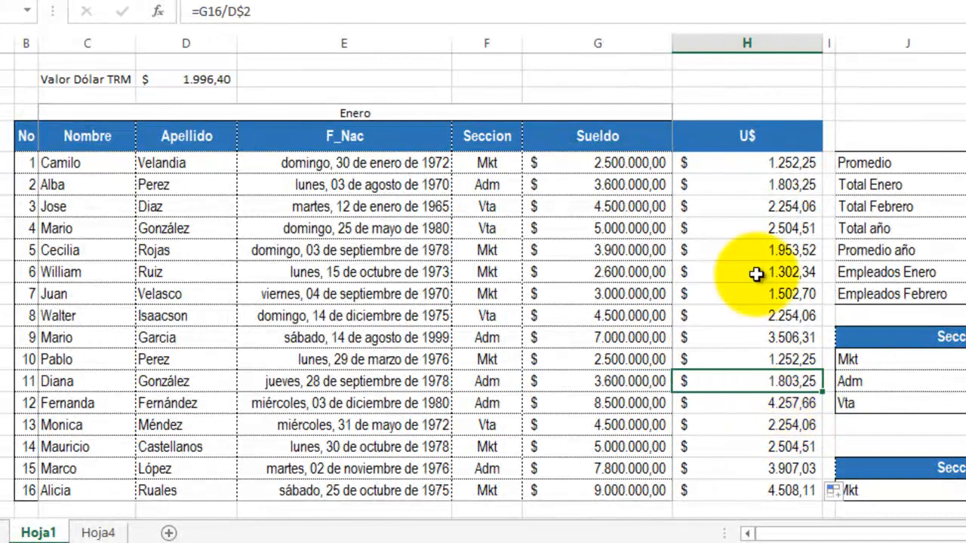
Insert a new column immediately after the U$ column, before the narrow spacer column I
click(747, 163)
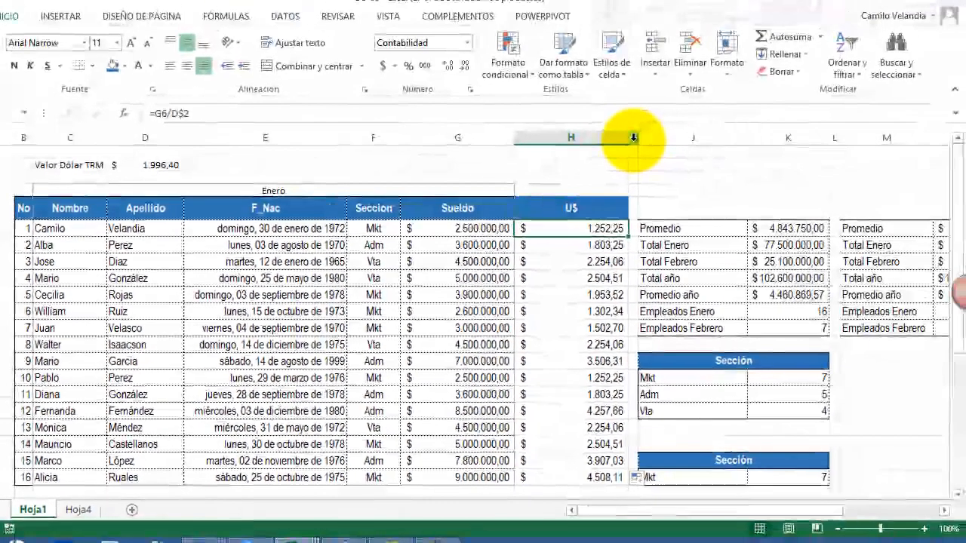
drag(634, 138, 633, 139)
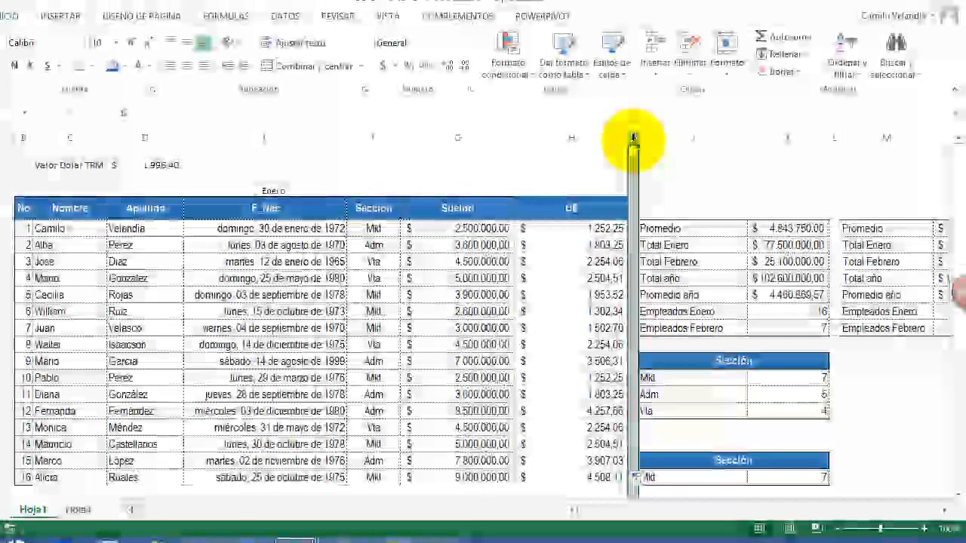
key(ctrl+plus)
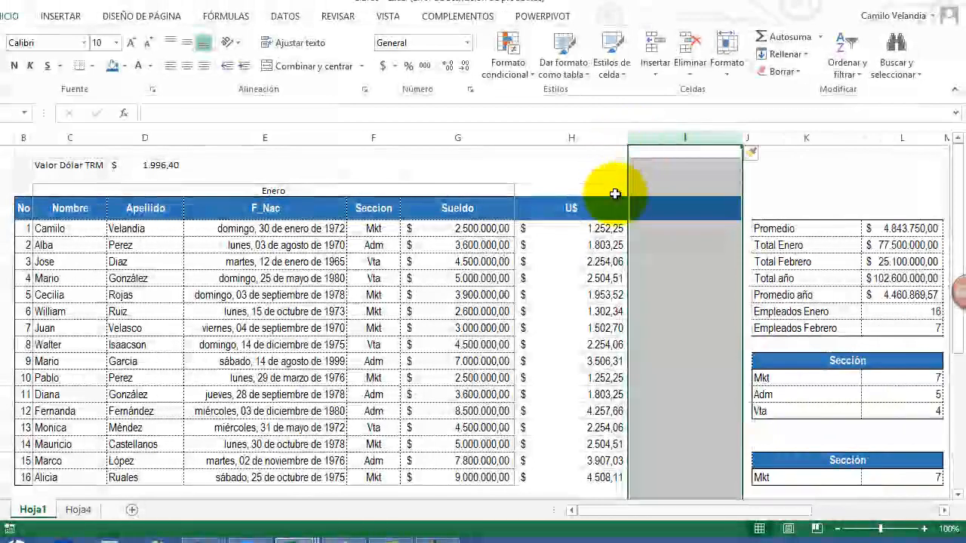
click(650, 209)
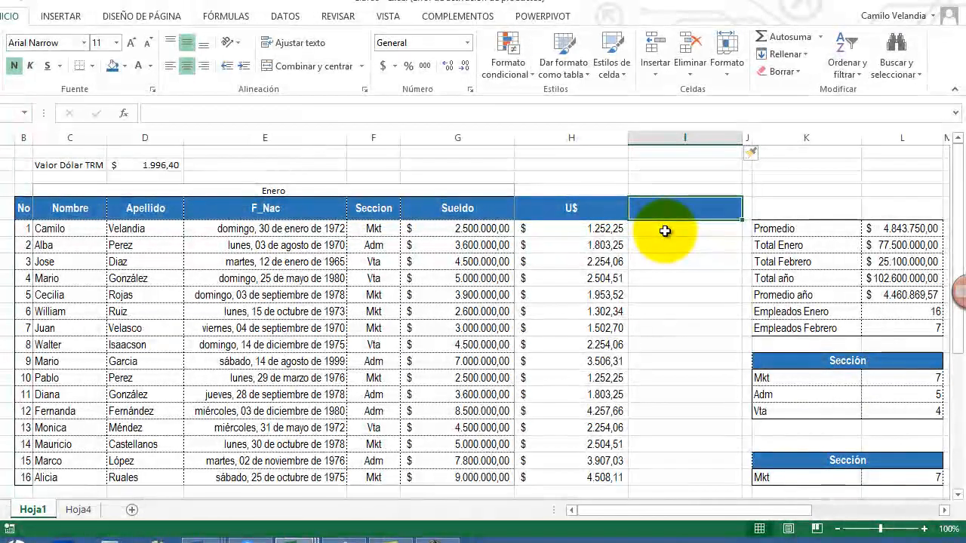
click(664, 230)
Copy the H6 formula across into I6 and inspect which cells the copied formula references
click(610, 230)
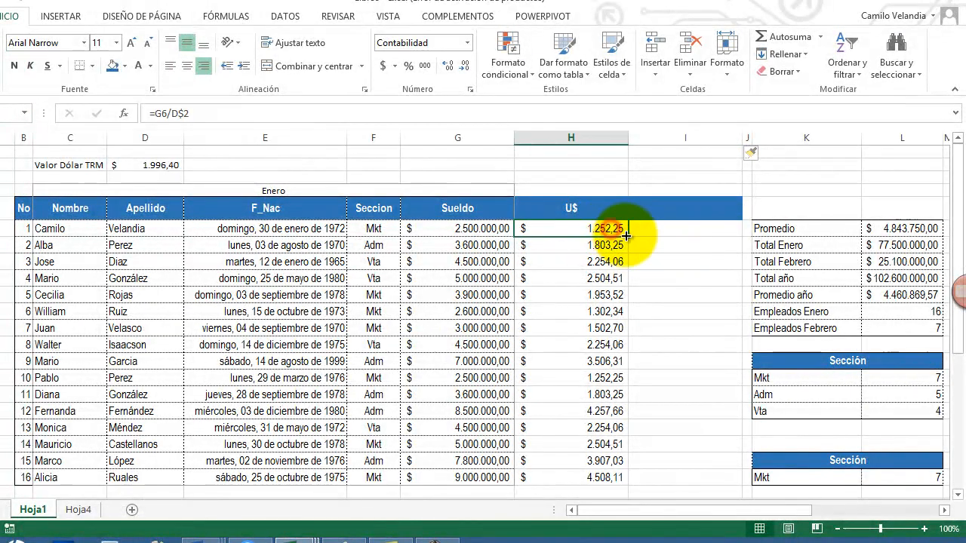
drag(629, 237, 701, 233)
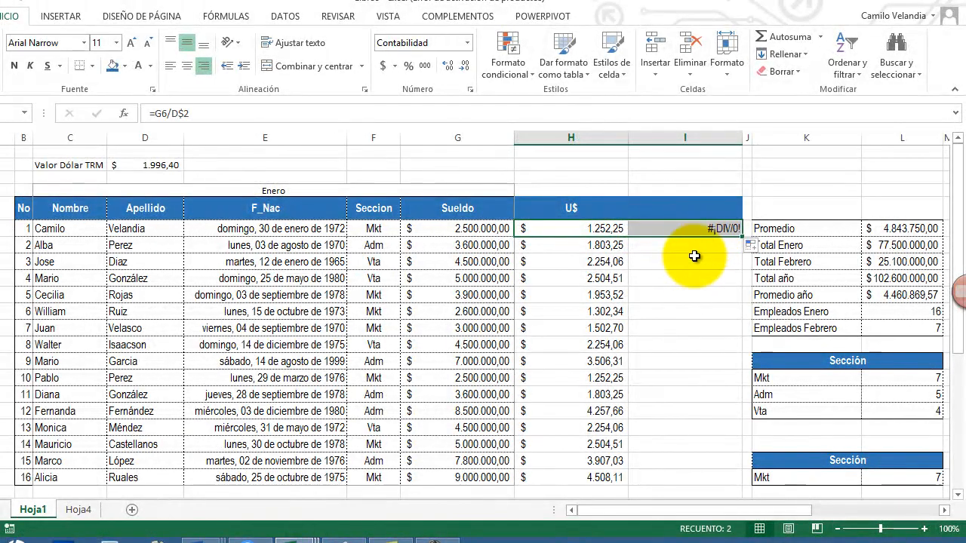
click(690, 229)
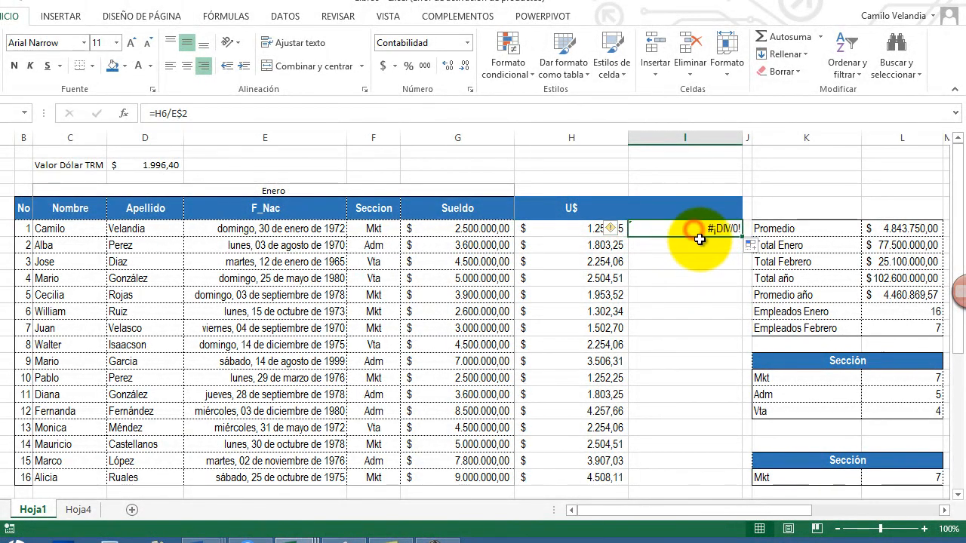
key(F2)
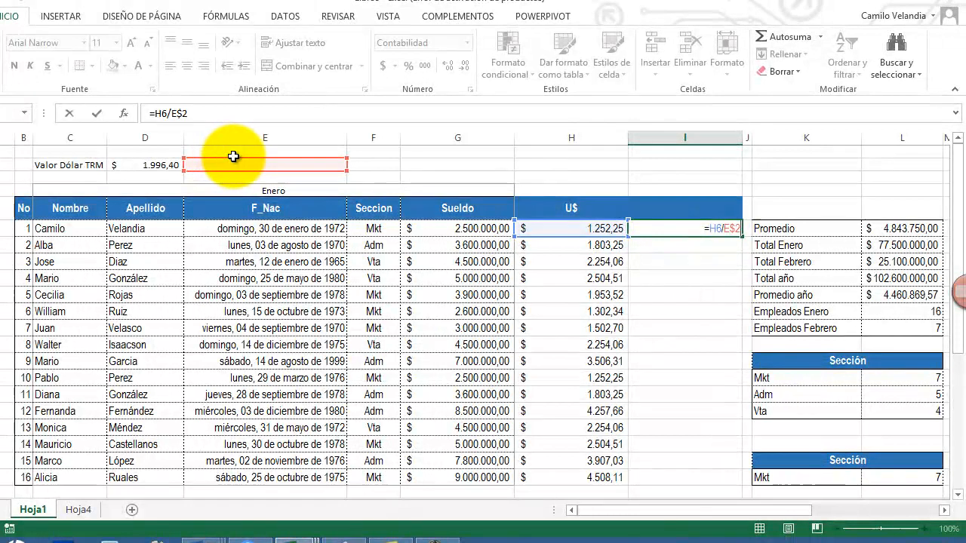
drag(238, 158, 334, 180)
key(Return)
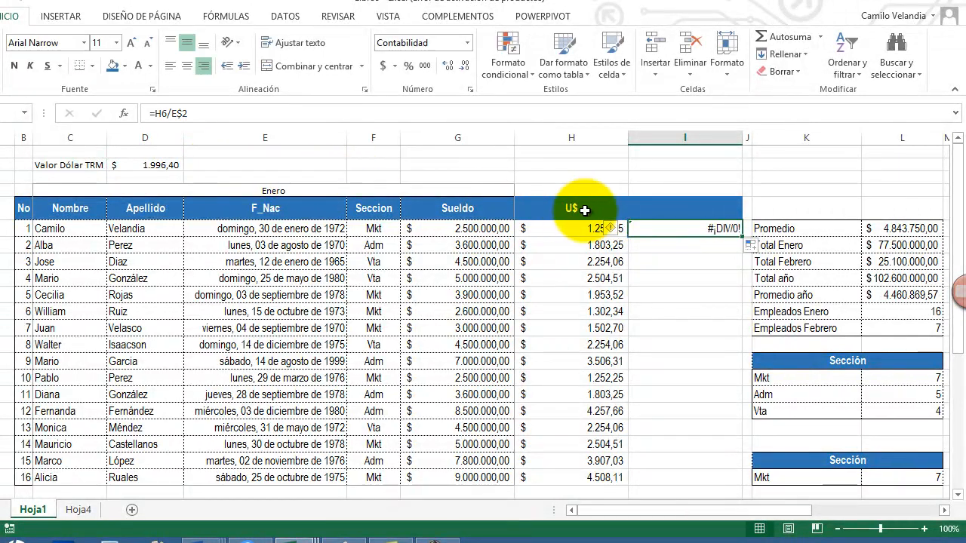
Repeat the copy of H6's row-locked formula across into I6
click(589, 230)
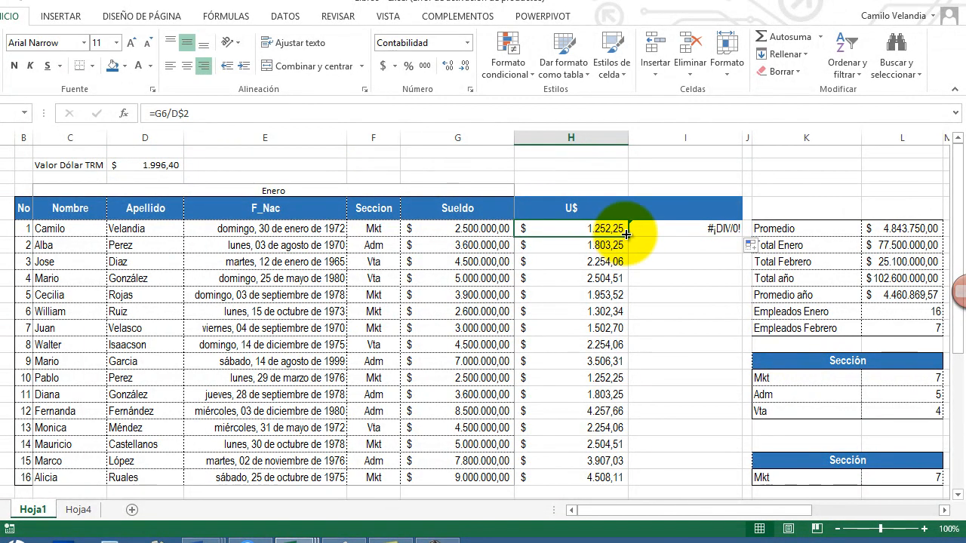
drag(628, 237, 701, 241)
click(617, 229)
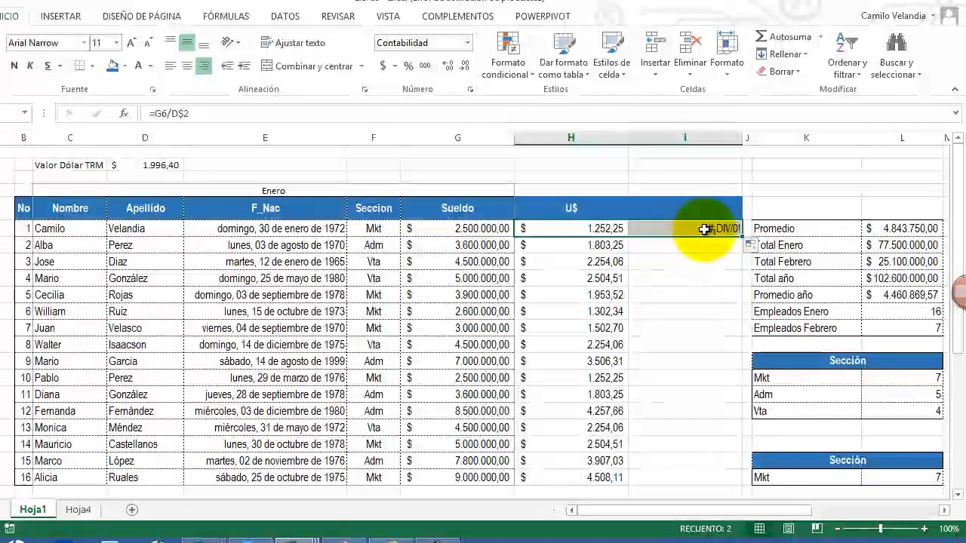
Make the exchange-rate reference in H6 fully absolute by changing the formula to =G6/$D$2
click(604, 231)
double_click(605, 231)
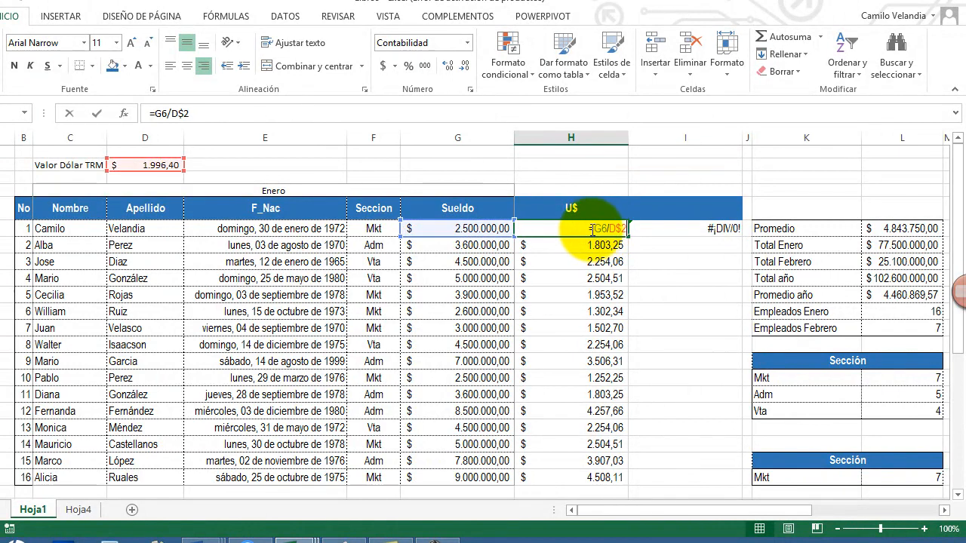
click(610, 228)
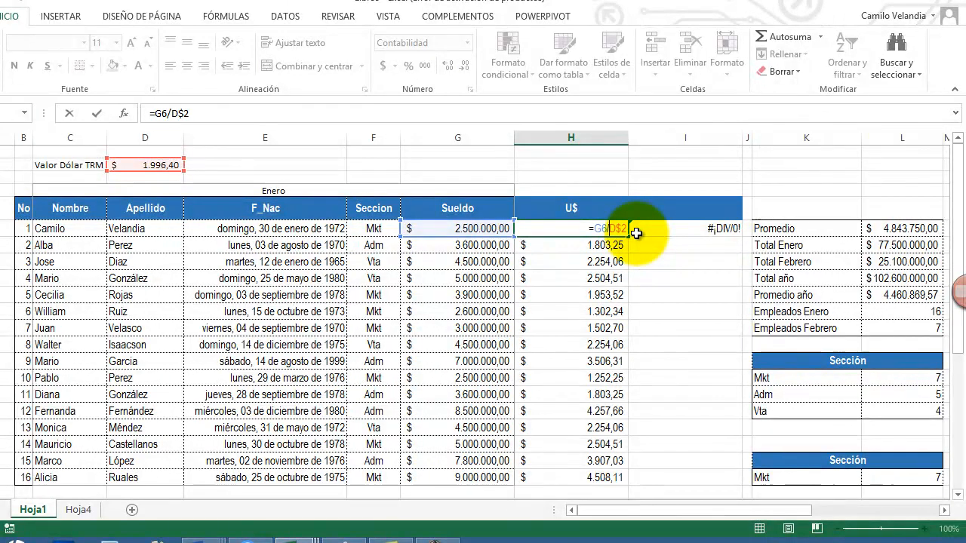
text($)
key(Return)
Copy the H6 formula with the absolute $D$2 reference across into I6
click(617, 228)
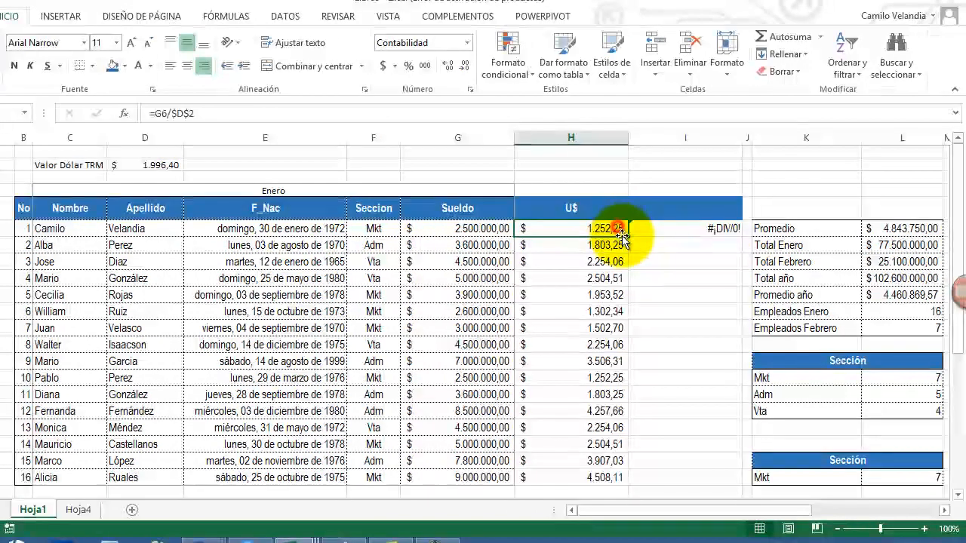
drag(630, 237, 692, 238)
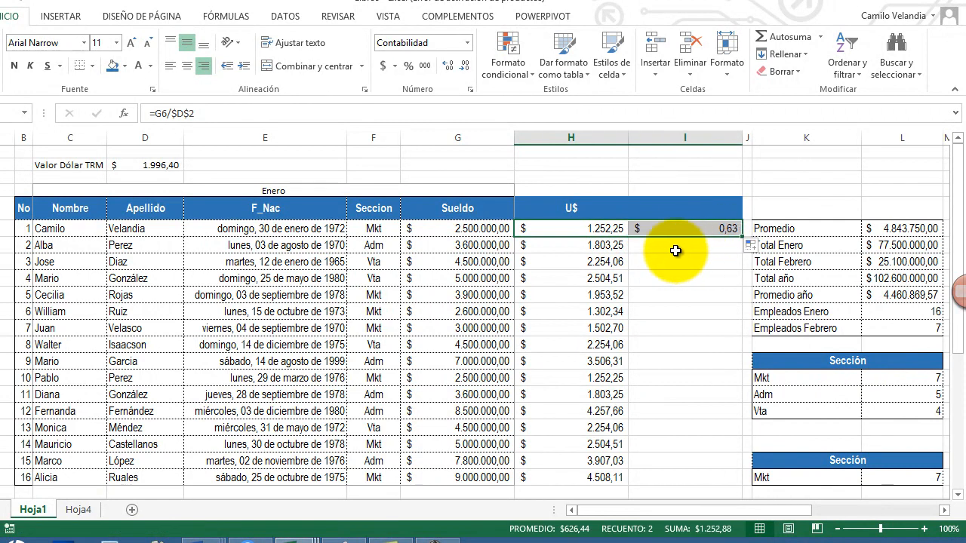
drag(743, 237, 742, 484)
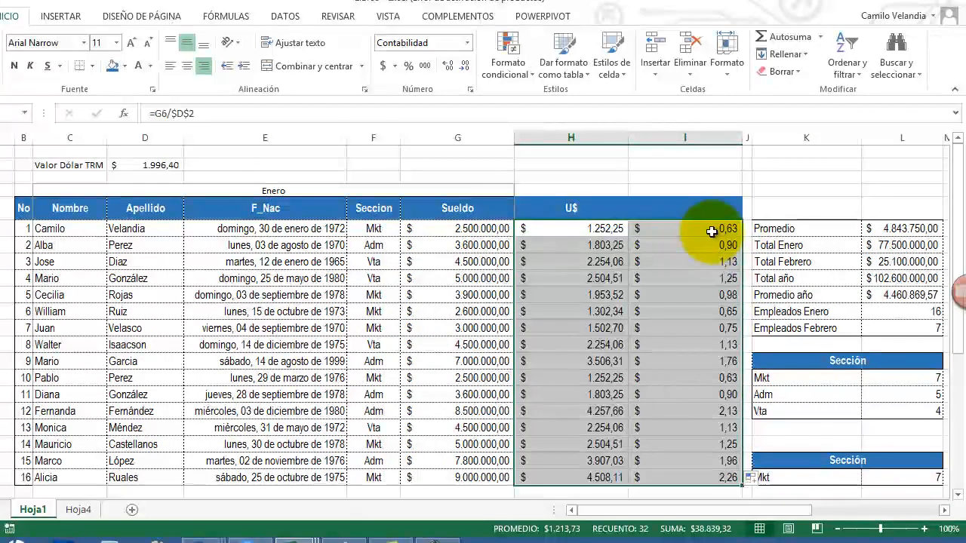
key(ctrl+z)
drag(584, 235, 725, 478)
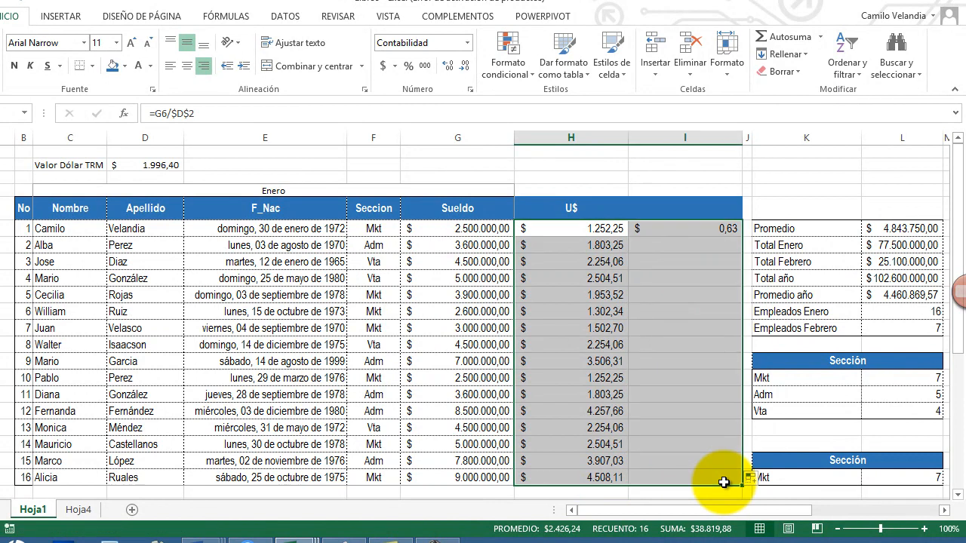
click(694, 230)
click(609, 230)
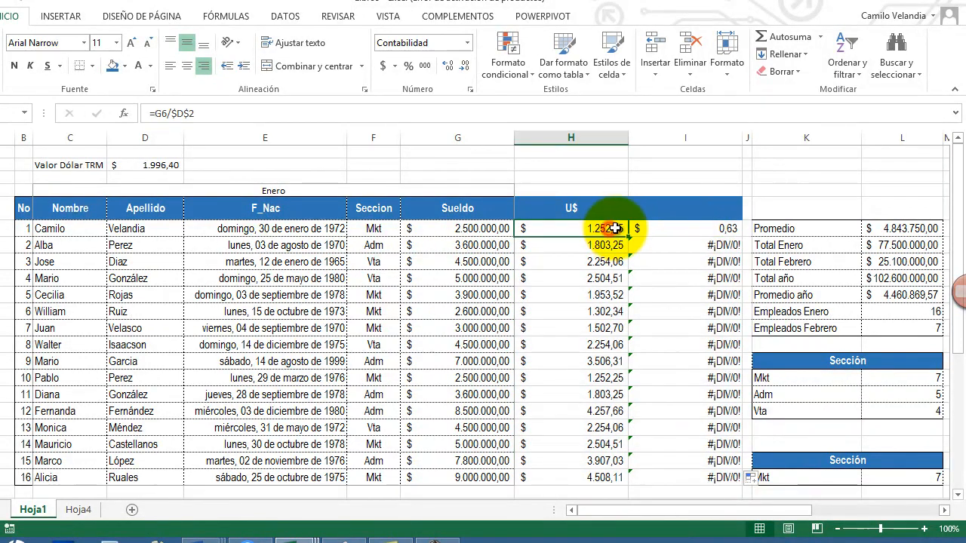
Copy the H6 formula =G6/$D$2 down and across through I21, and inspect which cells I6 references
mouse_move(628, 236)
mouse_down()
mouse_move(614, 485)
mouse_move(726, 477)
mouse_up()
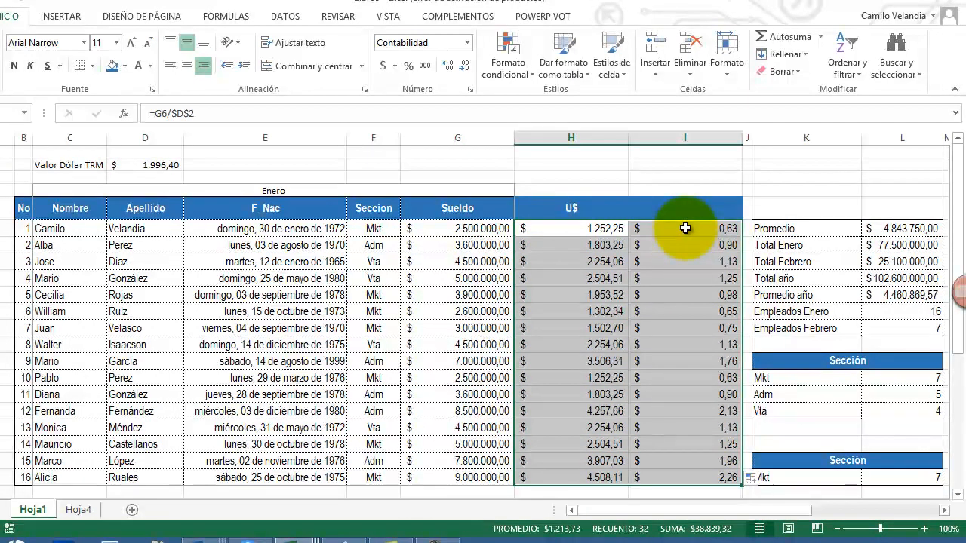
click(685, 228)
double_click(685, 227)
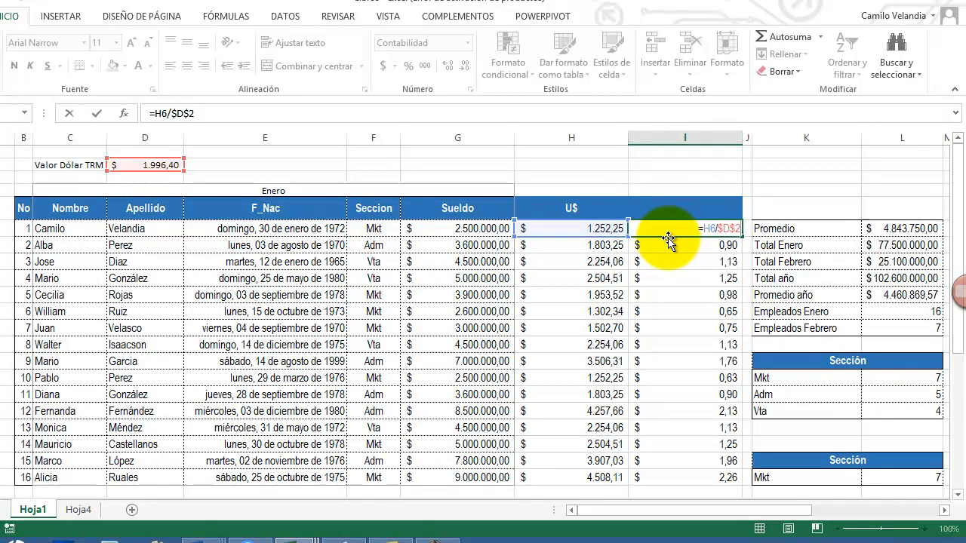
click(467, 229)
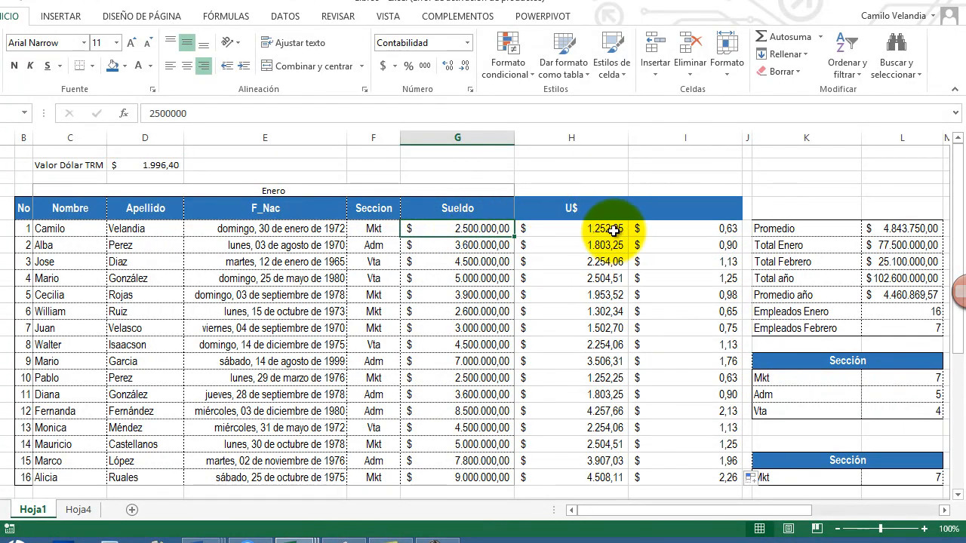
double_click(672, 228)
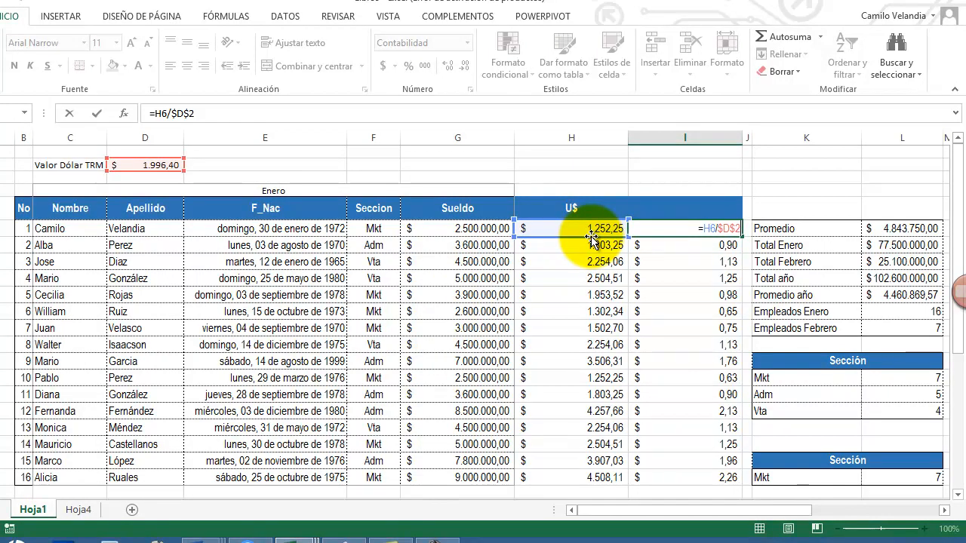
key(ctrl+Return)
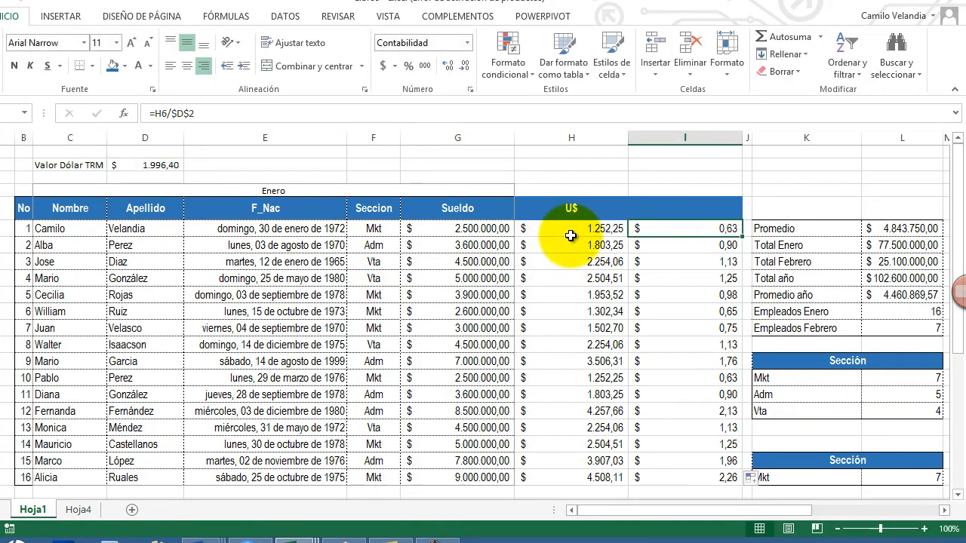
Compare the cell references in the H6 formula with those in its copy in I6
click(575, 229)
double_click(577, 228)
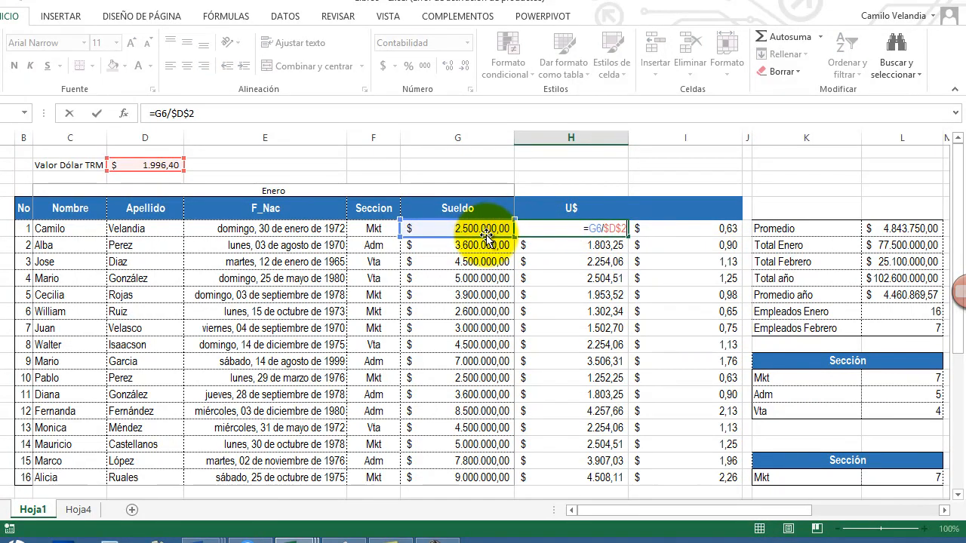
click(676, 229)
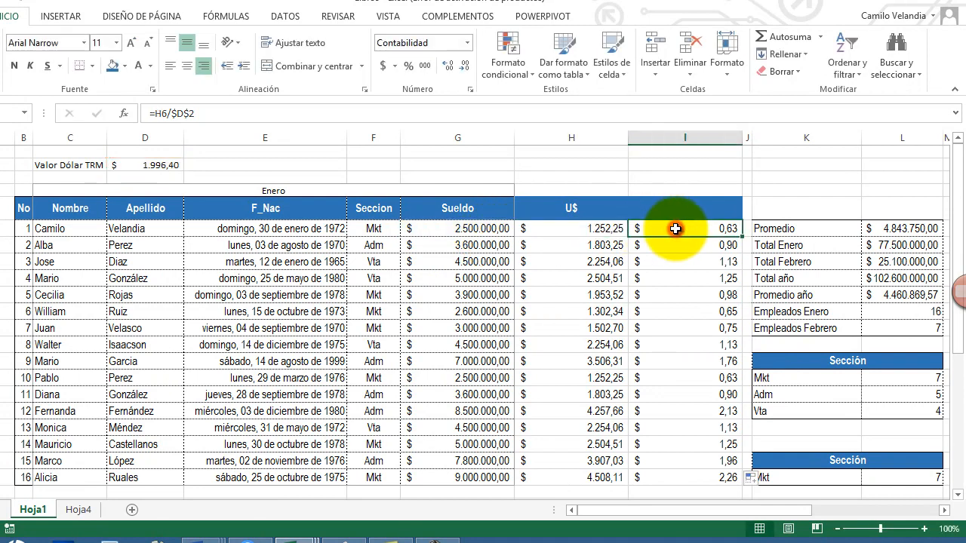
double_click(676, 229)
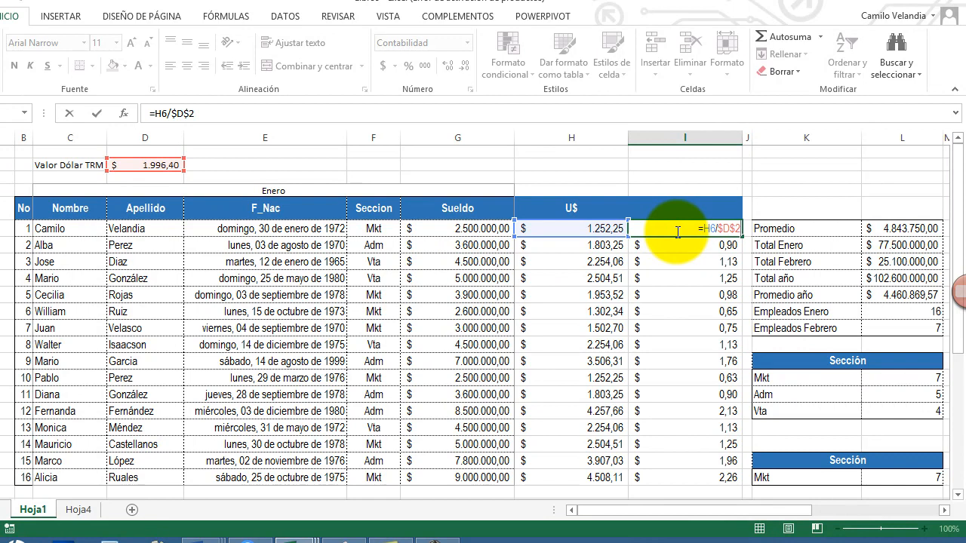
key(Escape)
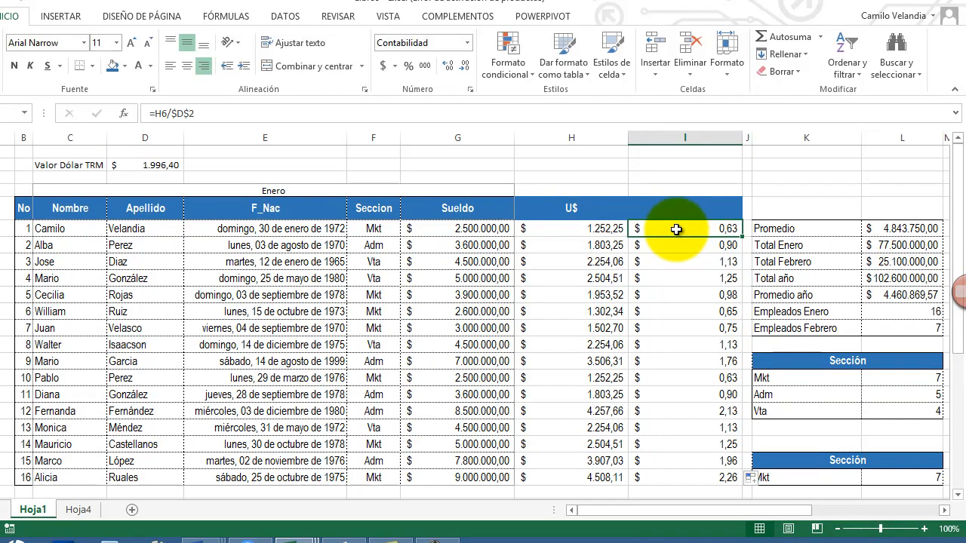
Delete column I with the copied test formulas and narrow the U$ column H
click(681, 135)
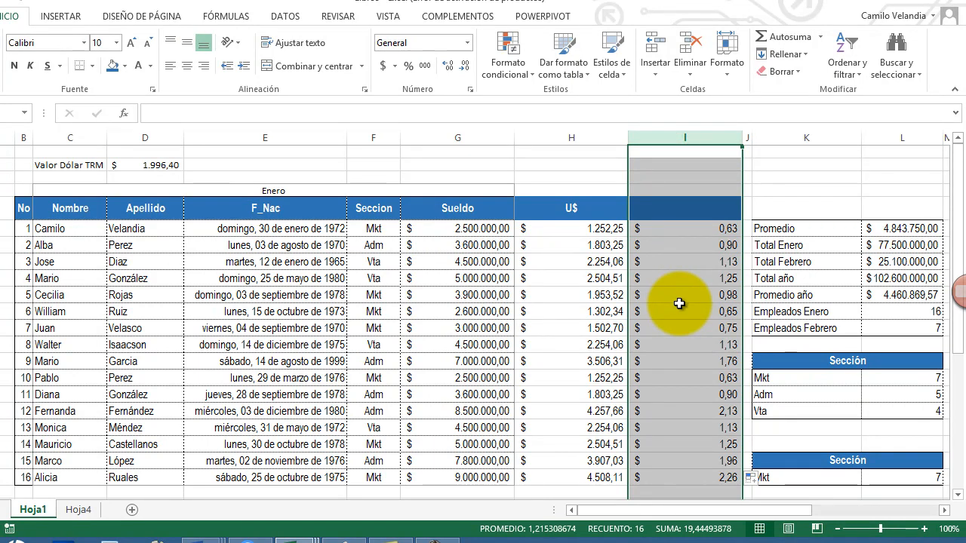
key(ctrl+minus)
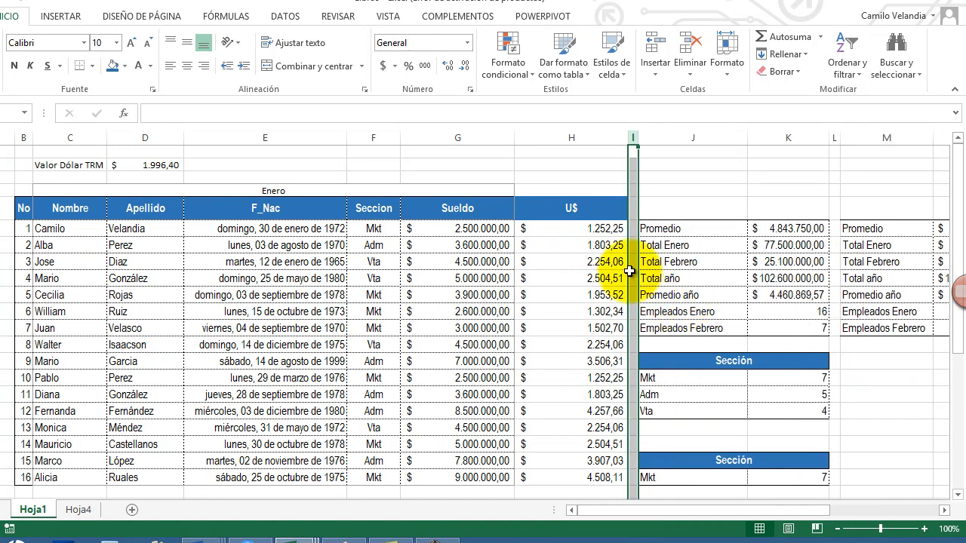
click(596, 207)
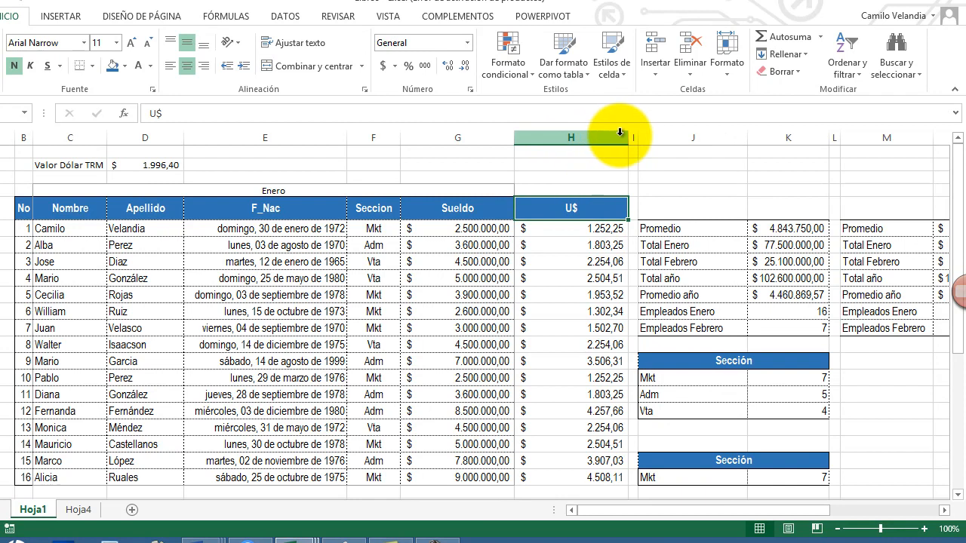
drag(627, 133, 585, 138)
Check the salary and exchange-rate references in the U$ formulas of H6, H12 and H9
click(542, 228)
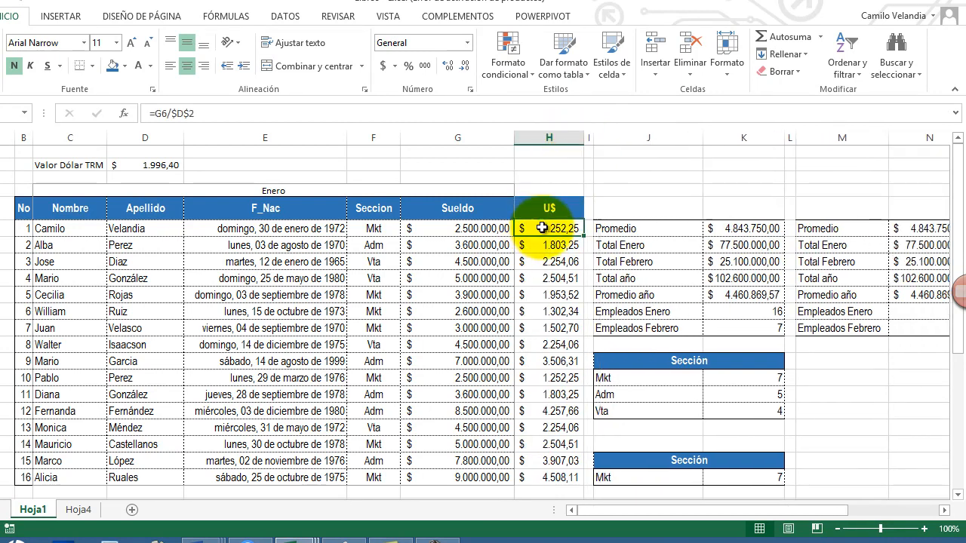
click(471, 228)
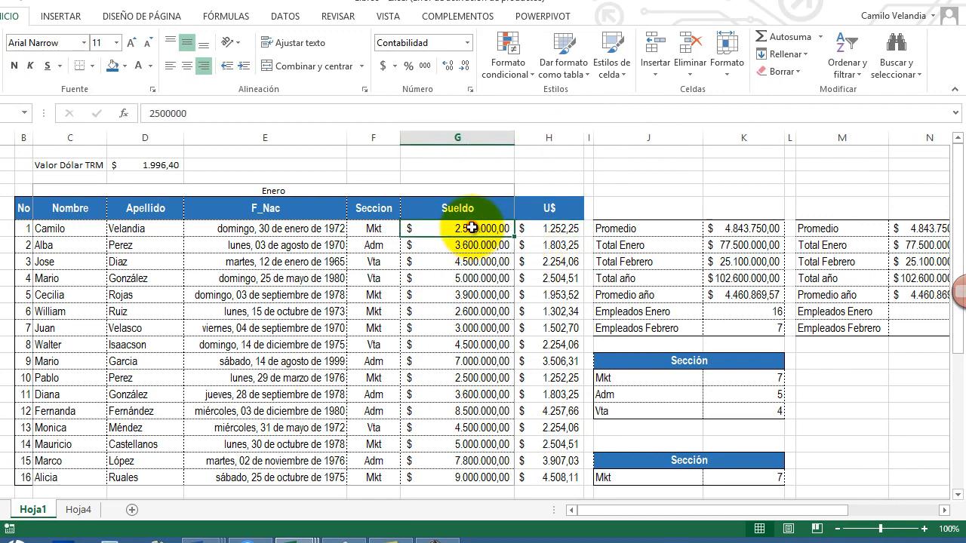
click(553, 228)
click(545, 329)
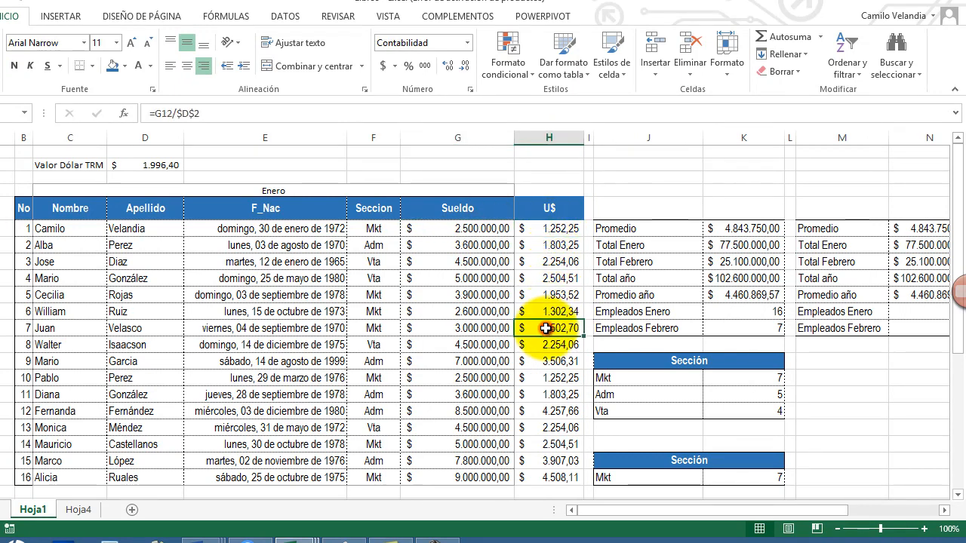
double_click(546, 329)
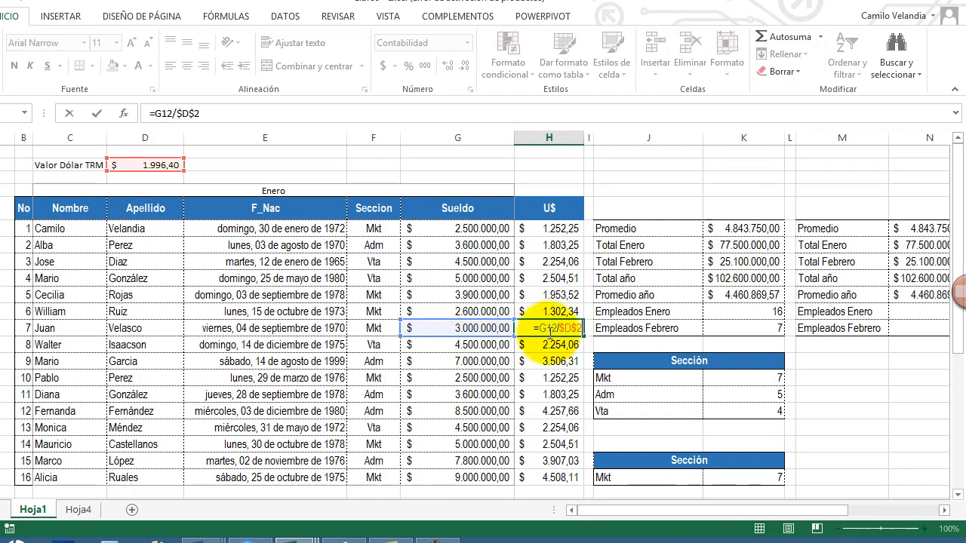
click(552, 278)
key(F2)
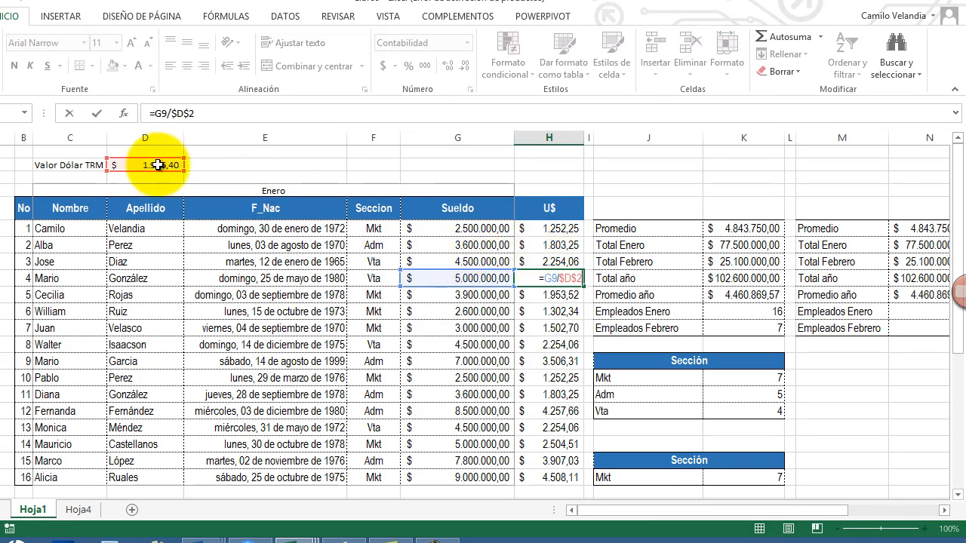
key(Escape)
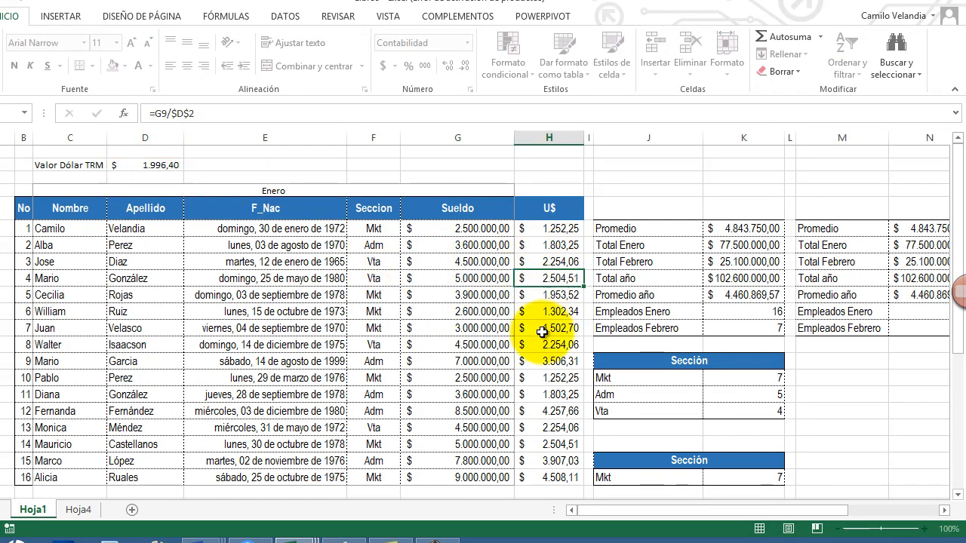